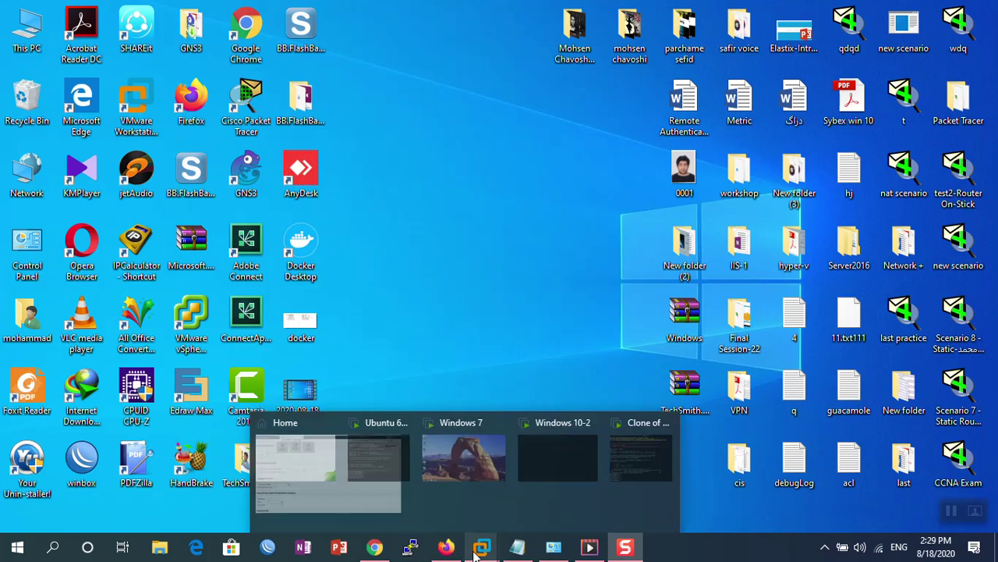
# - Switch to the Clone of bitnami-guacamole virtual machine in VMware Workstation, check its console prompt, and minimize the window
pyautogui.moveTo(654, 446)
pyautogui.click(759, 445)
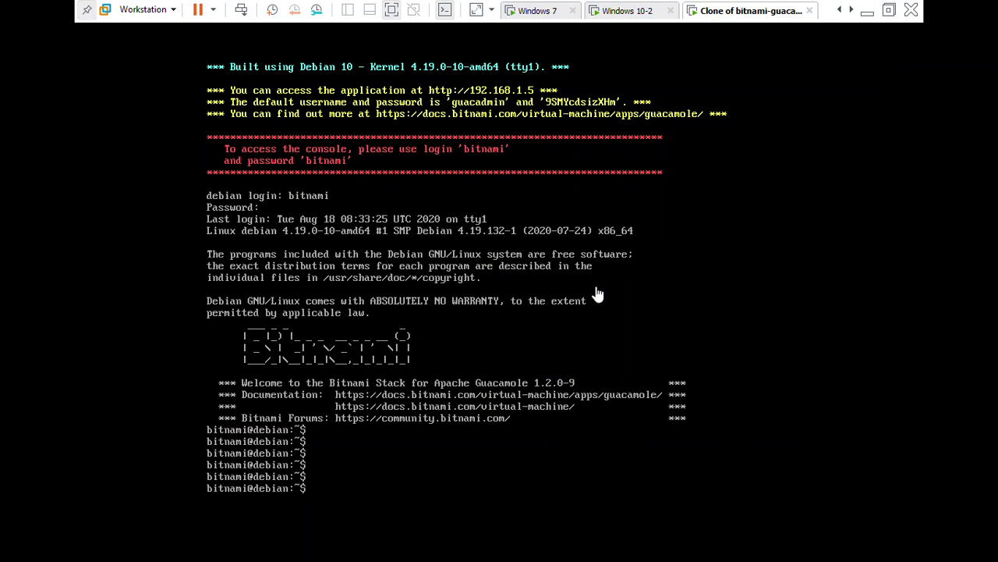
pyautogui.click(538, 394)
pyautogui.press('Return')
pyautogui.press('Return')
pyautogui.press('Return')
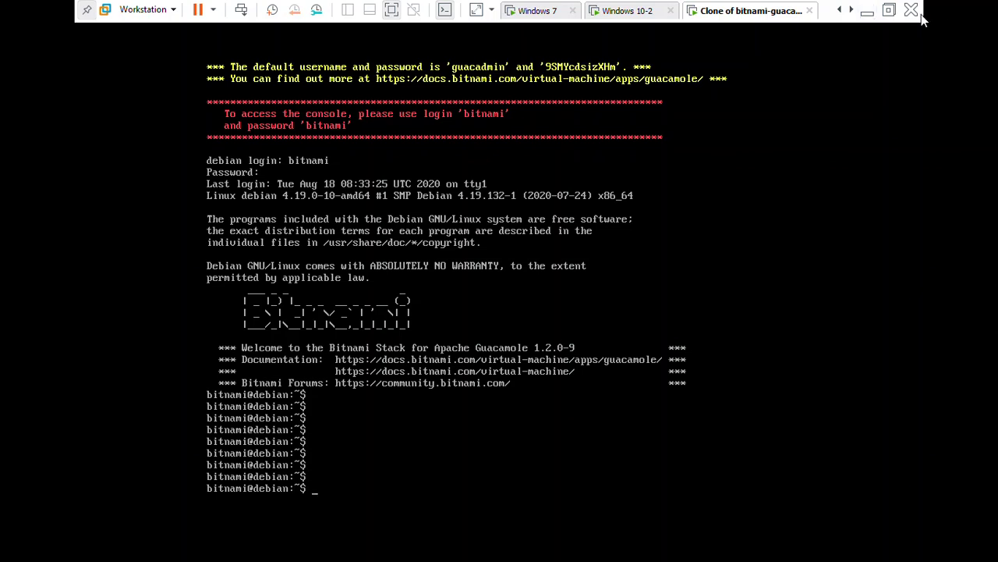
pyautogui.click(867, 9)
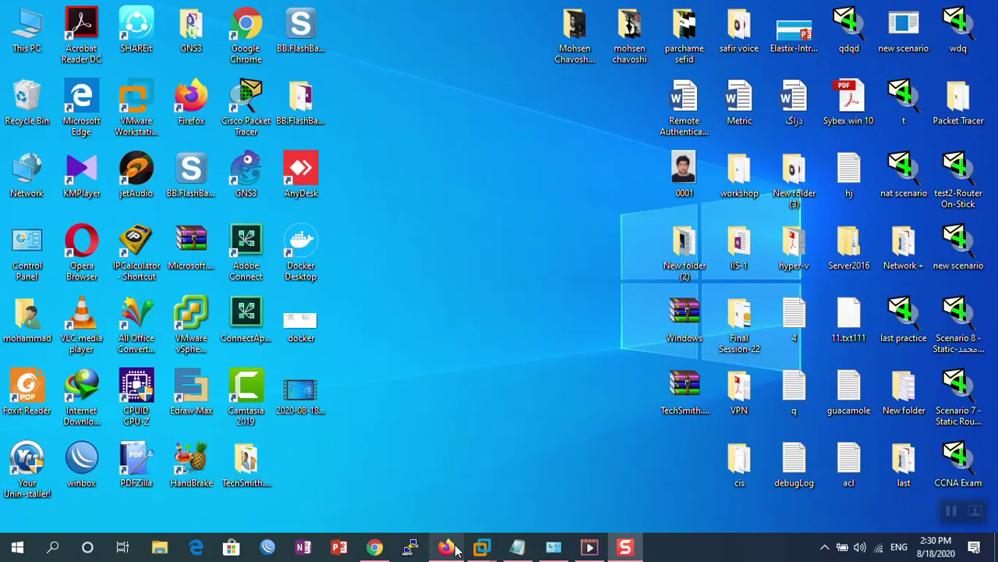
# - Switch to Firefox and return from the rdp-7 connection editor to the Guacamole home page
pyautogui.click(446, 547)
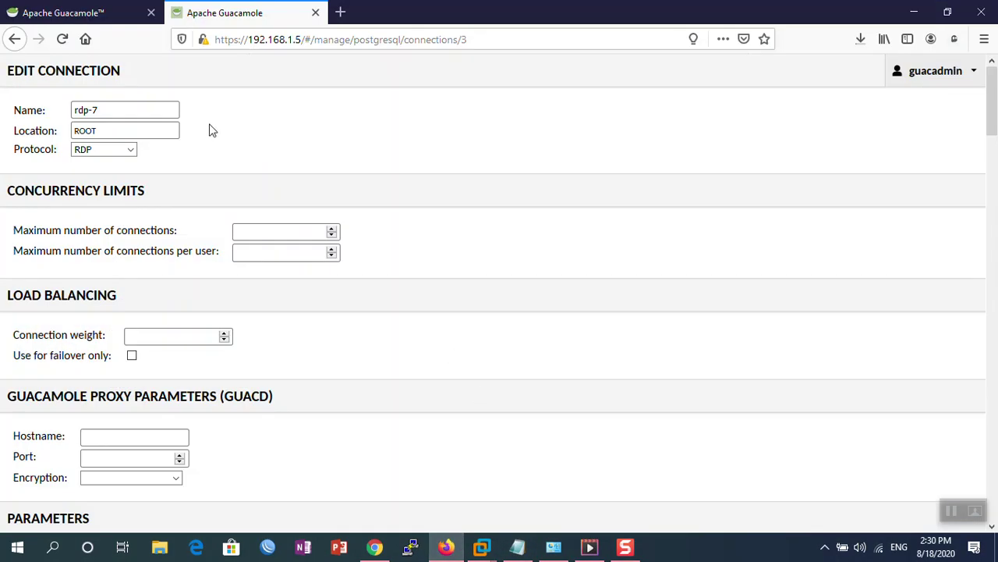
pyautogui.click(11, 42)
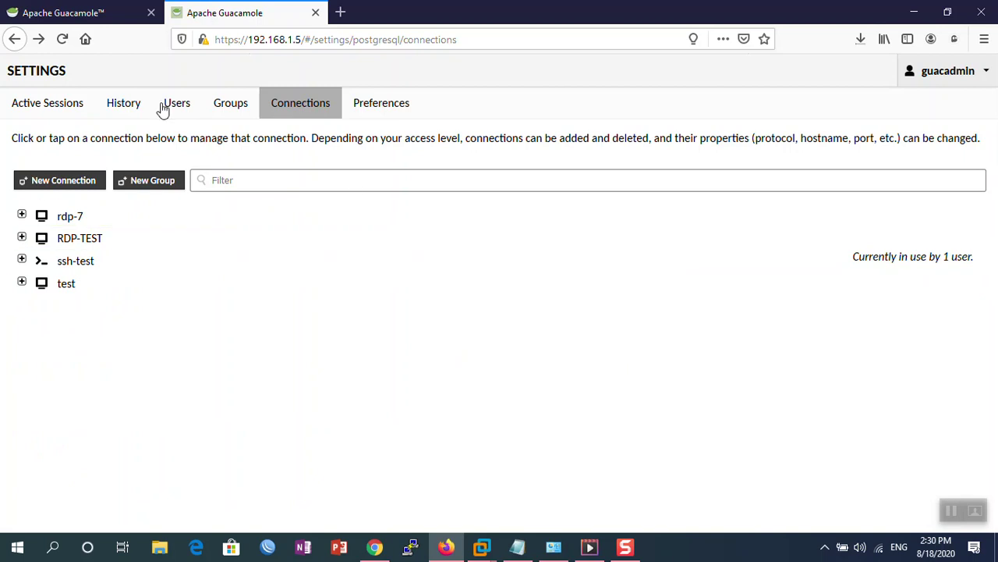
pyautogui.click(14, 39)
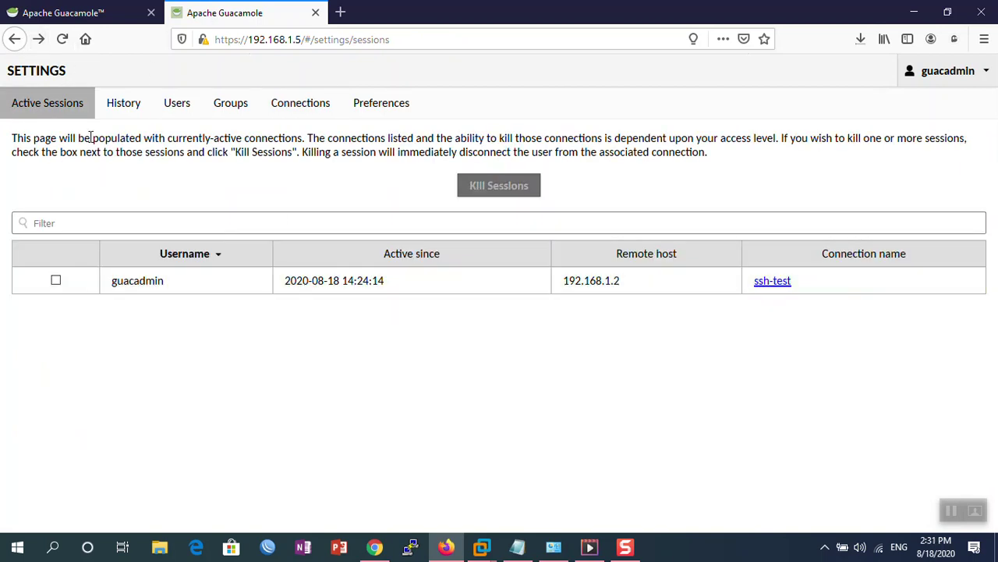
pyautogui.click(14, 39)
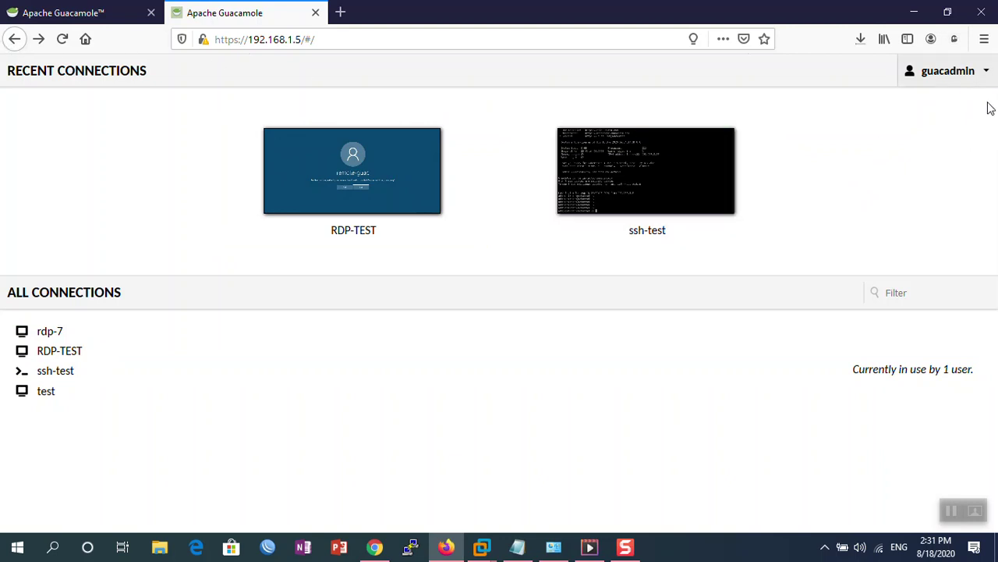
# - Kill the active ssh-test session in the Guacamole settings
pyautogui.click(969, 78)
pyautogui.click(959, 134)
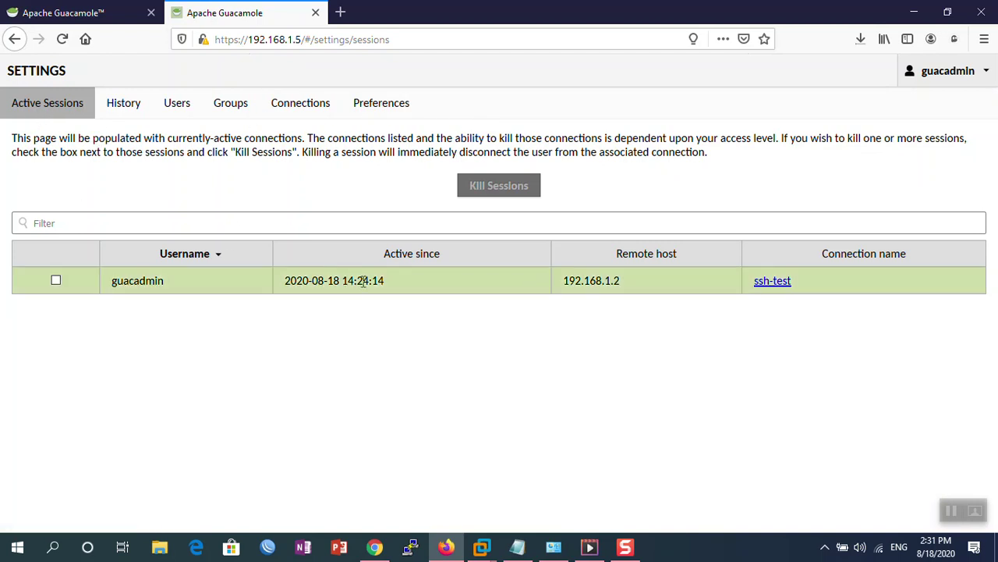
pyautogui.click(55, 282)
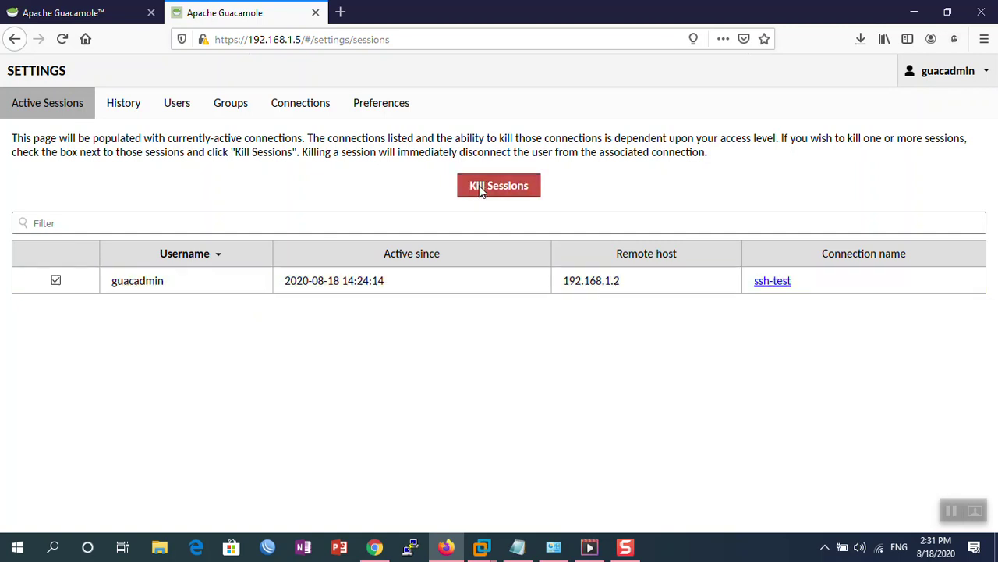
pyautogui.click(479, 187)
pyautogui.click(489, 341)
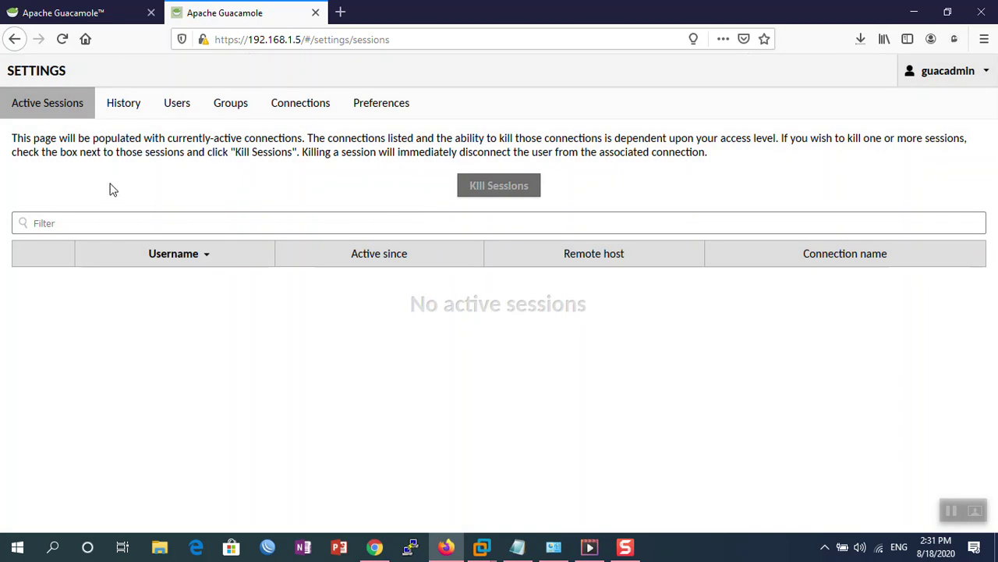
# - View the connection history records and the list of users in the settings
pyautogui.click(123, 108)
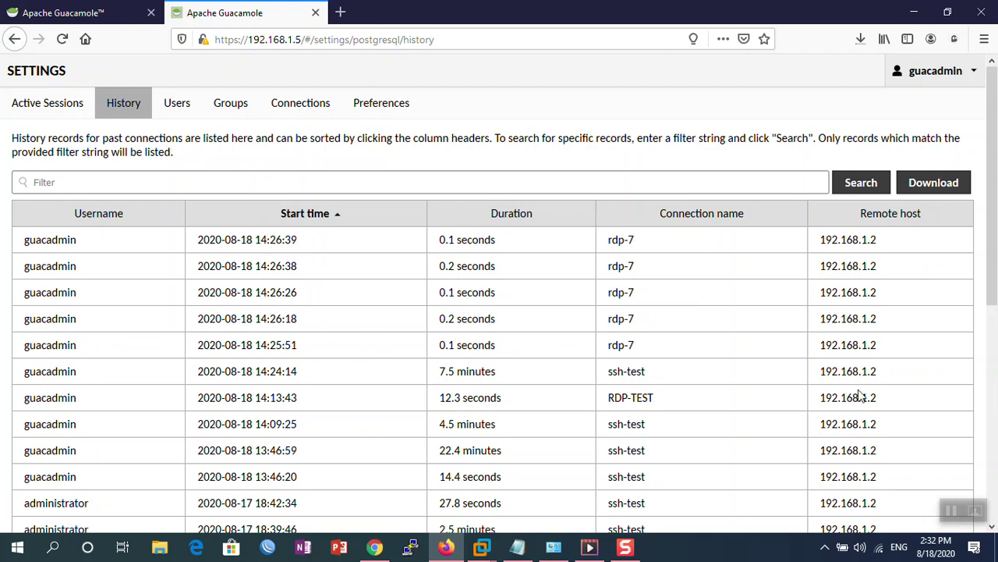
pyautogui.click(173, 107)
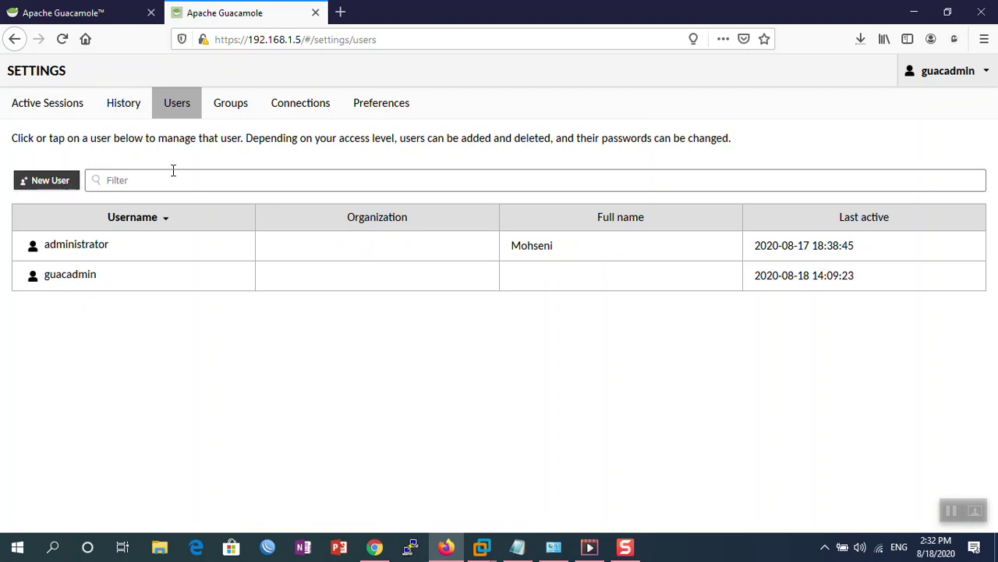
# - Examine the profile, restriction, permission and connection options for a new user without saving, and view the user groups
pyautogui.click(65, 184)
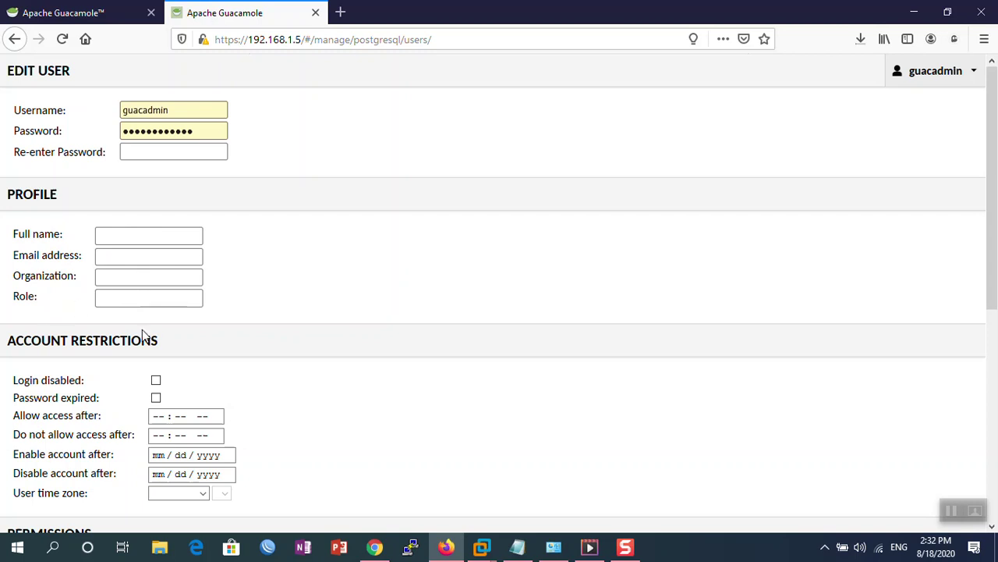
pyautogui.scroll(-3, 164, 323)
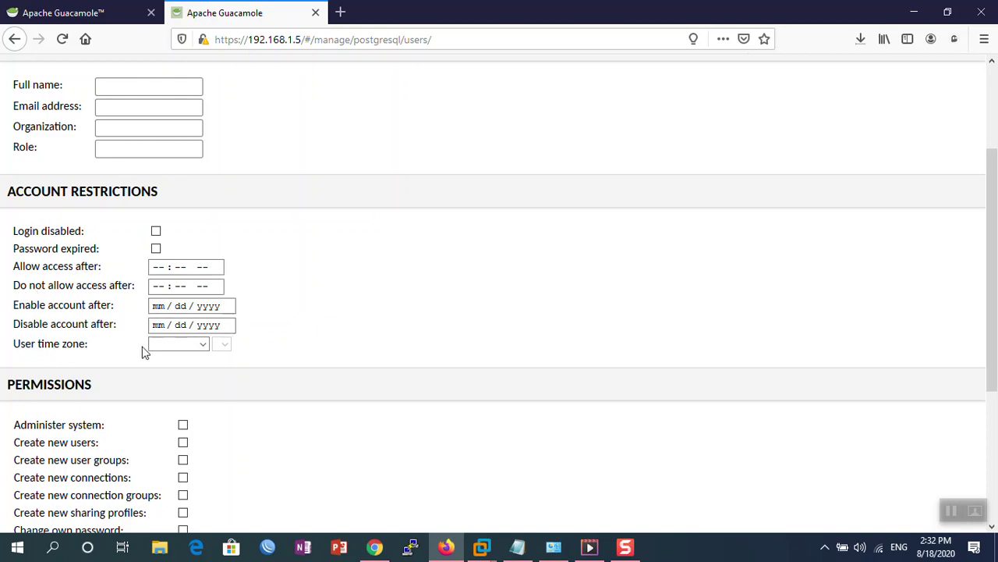
pyautogui.scroll(-3, 119, 320)
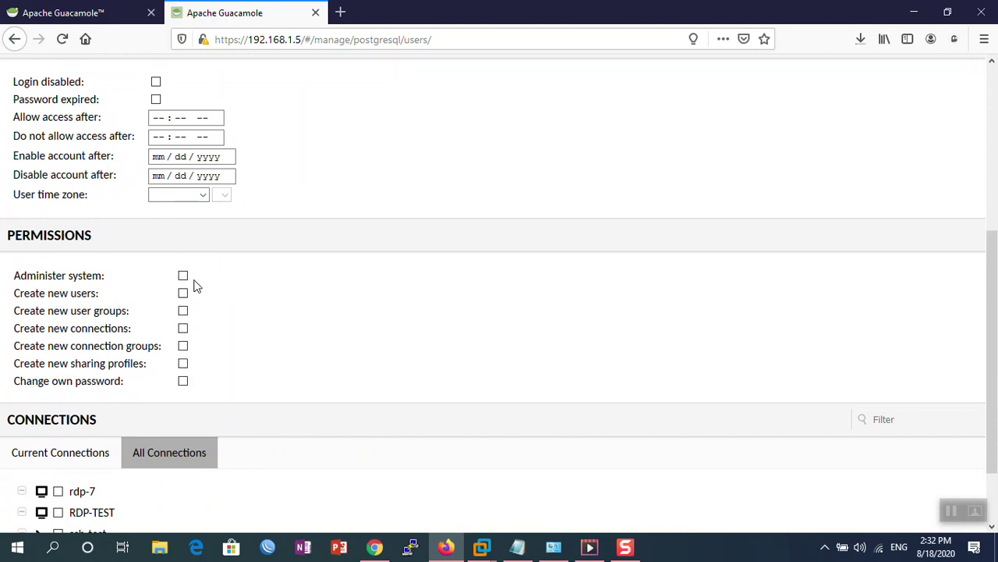
pyautogui.scroll(-2, 226, 328)
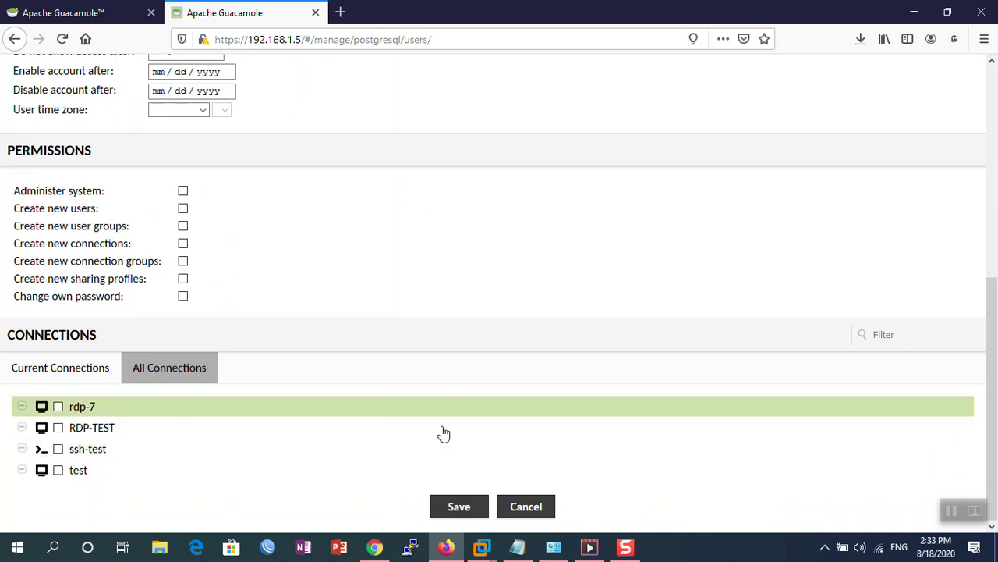
pyautogui.scroll(5, 468, 437)
pyautogui.click(13, 41)
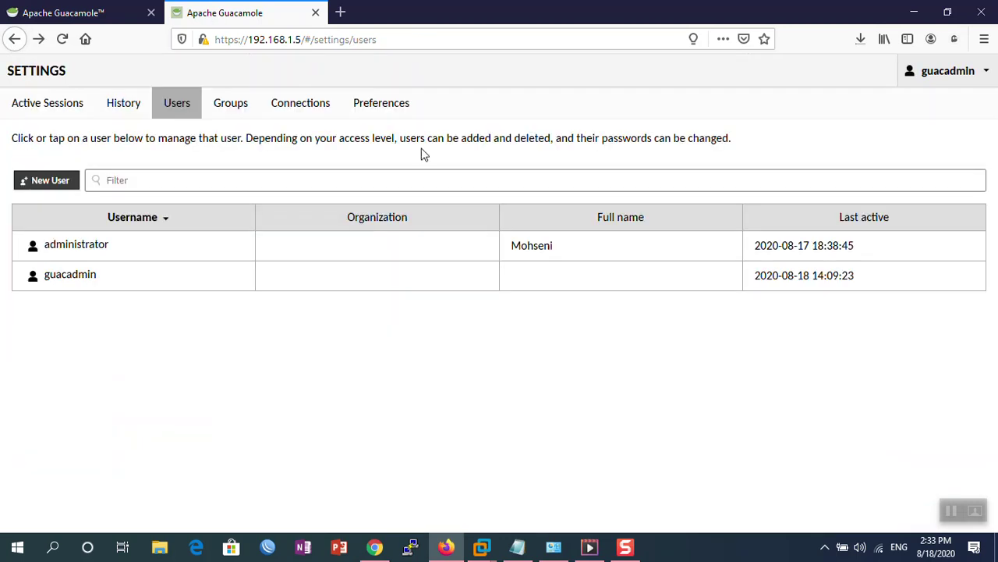
pyautogui.click(221, 103)
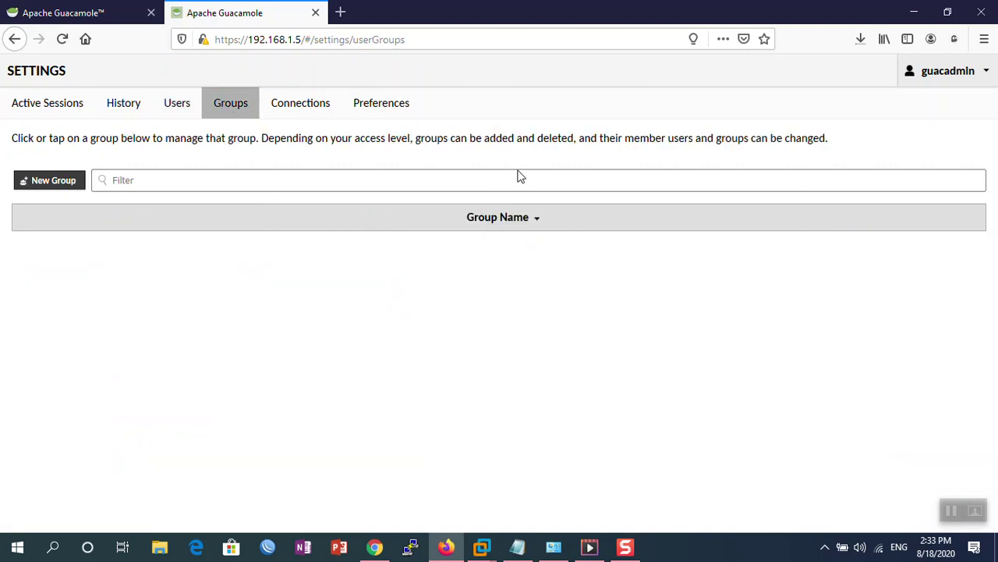
# - Start a new connection named ssh-ssh in the ROOT location and set its protocol to SSH
pyautogui.click(309, 114)
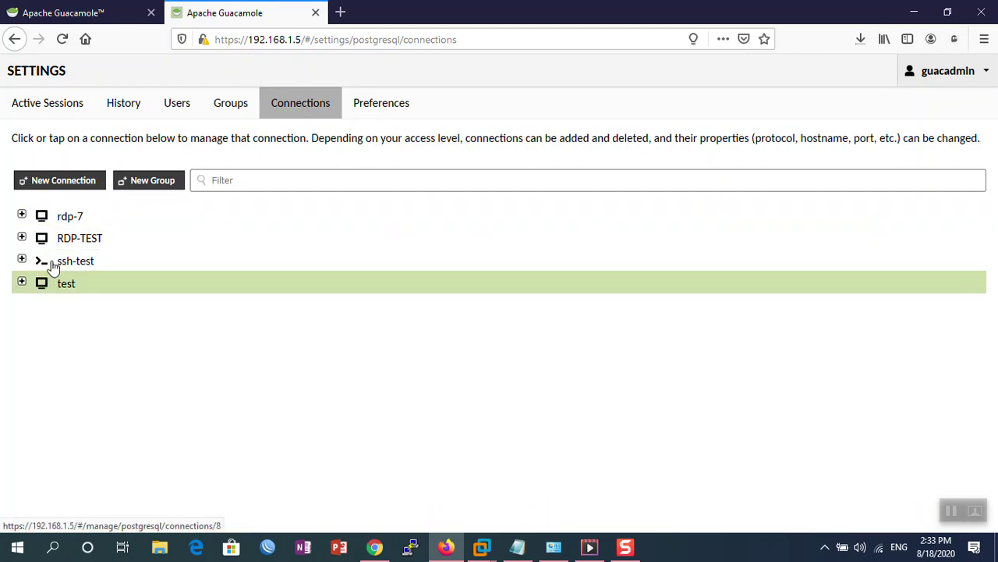
pyautogui.click(81, 188)
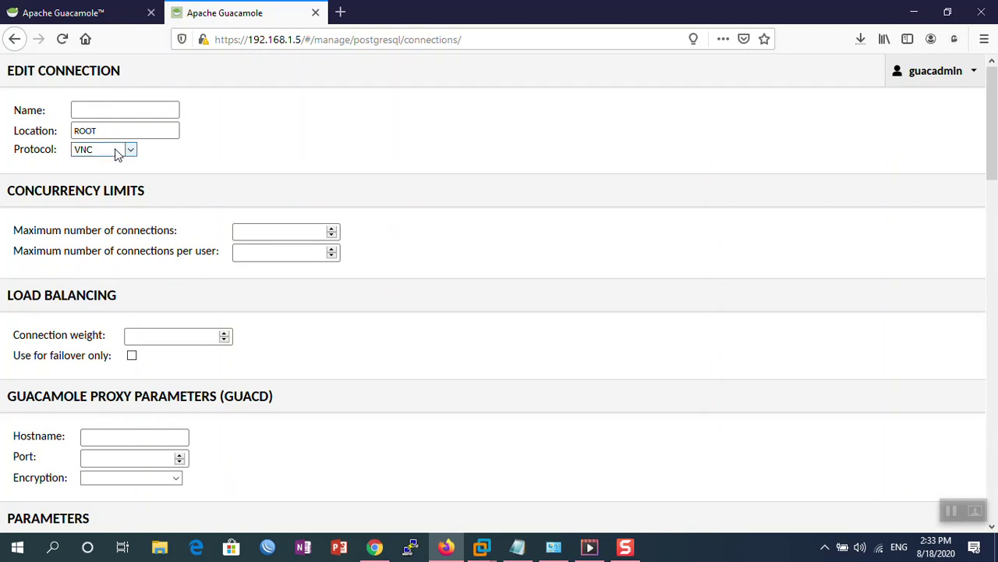
pyautogui.click(119, 151)
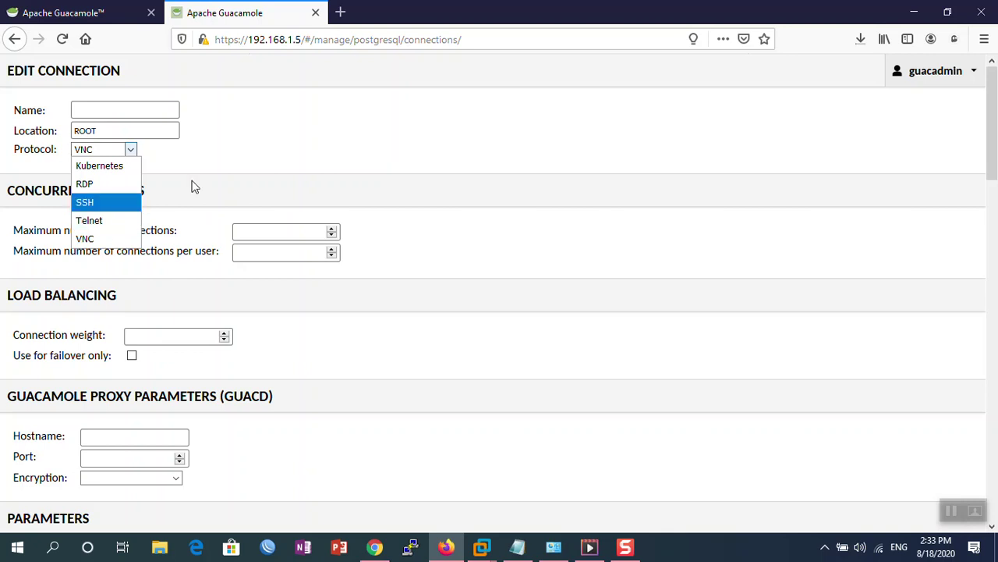
pyautogui.click(239, 171)
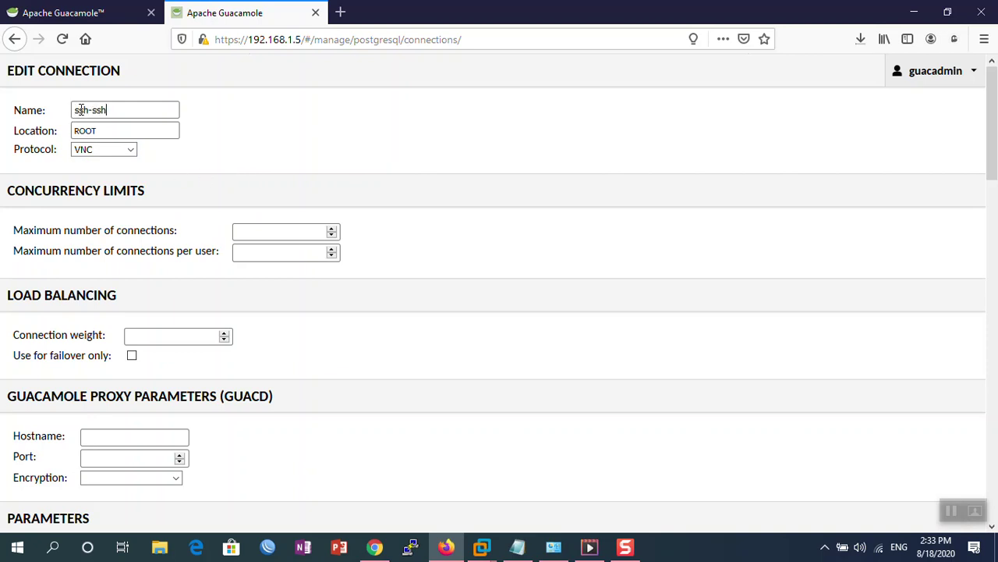
pyautogui.click(114, 151)
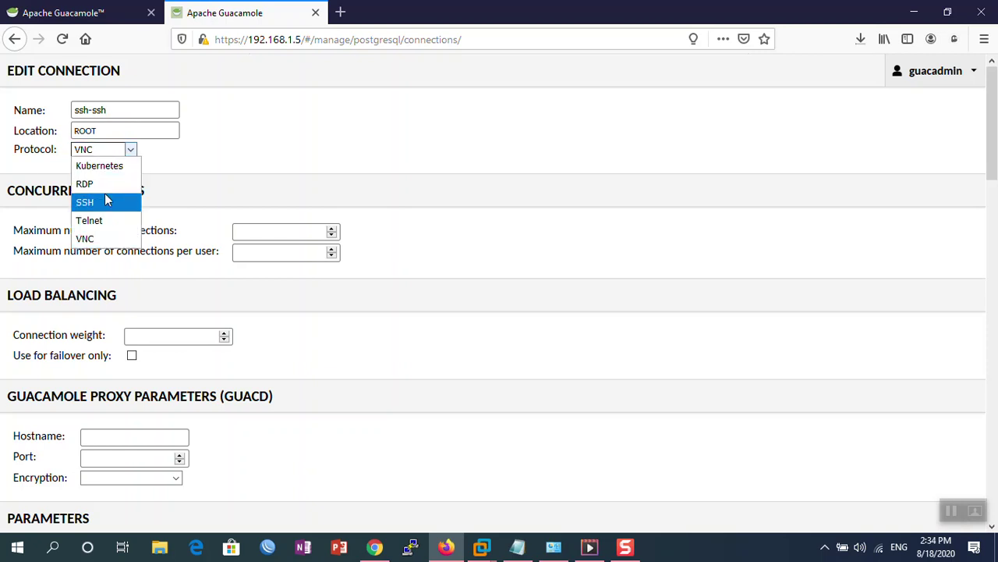
pyautogui.click(100, 205)
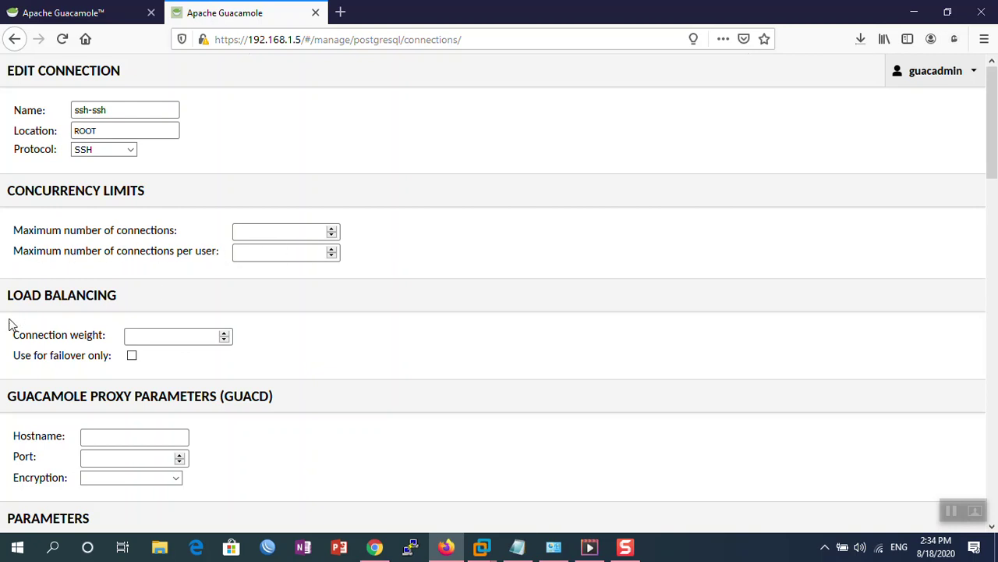
# - Examine the new connection's concurrency, load balancing, Guacamole proxy, network and authentication parameters
pyautogui.scroll(-3, 19, 334)
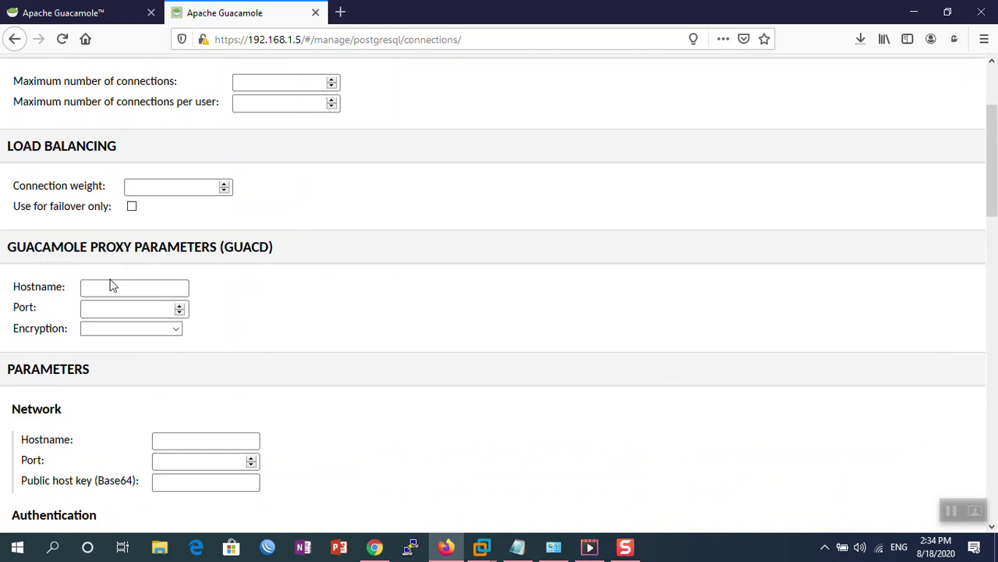
pyautogui.scroll(-2, 128, 234)
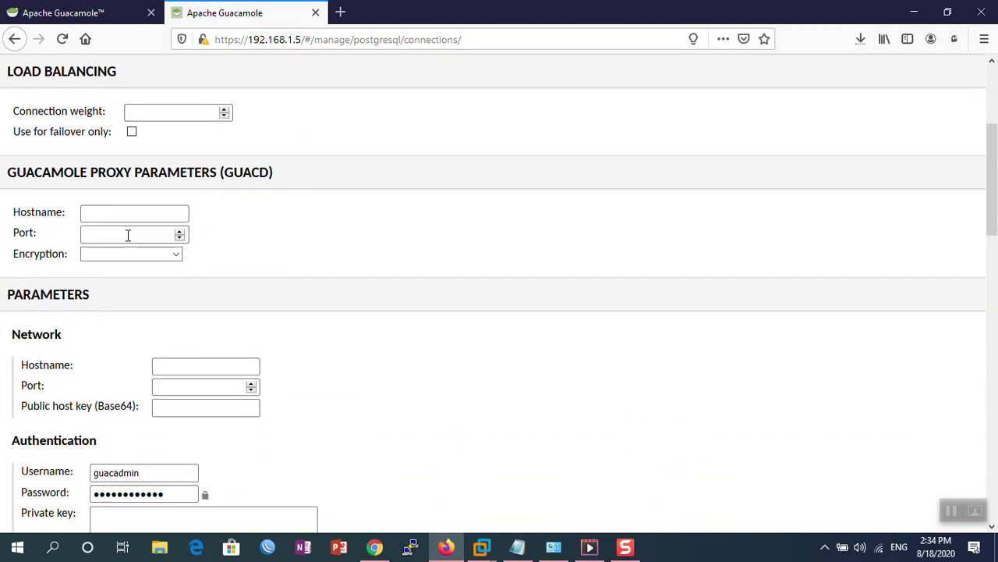
pyautogui.scroll(-2, 128, 234)
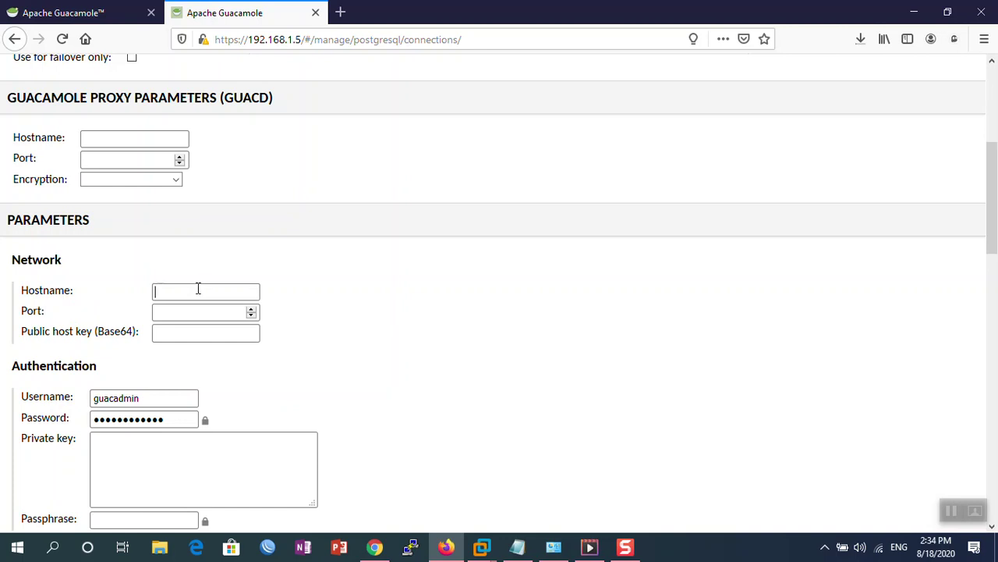
pyautogui.click(164, 290)
pyautogui.scroll(4, 130, 285)
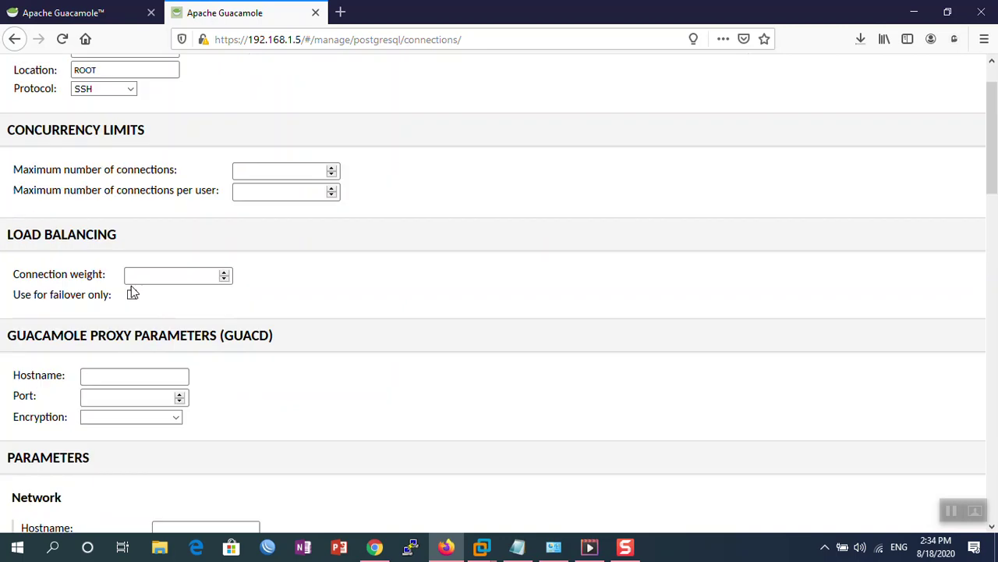
pyautogui.scroll(-5, 134, 300)
pyautogui.scroll(5, 134, 300)
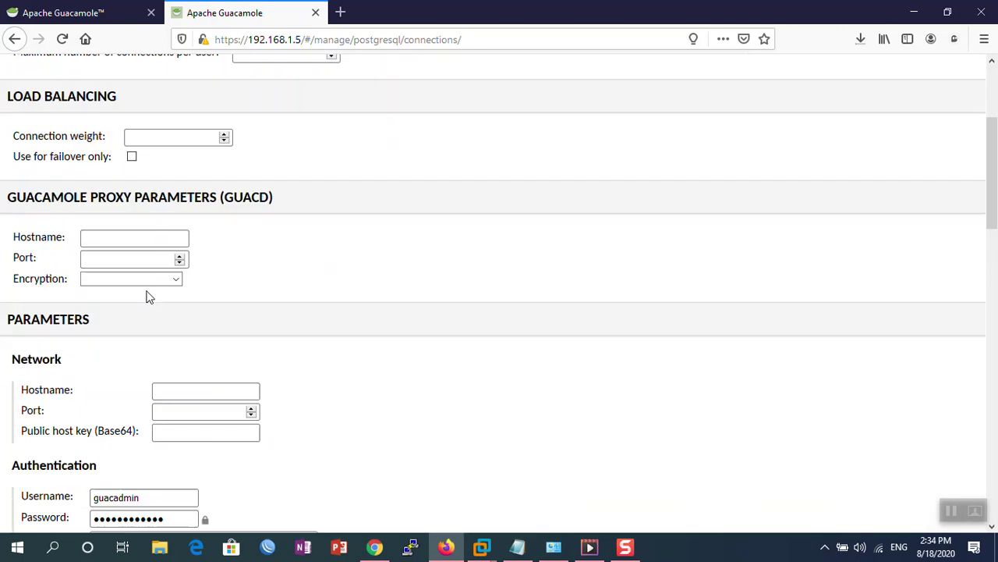
pyautogui.scroll(-5, 142, 227)
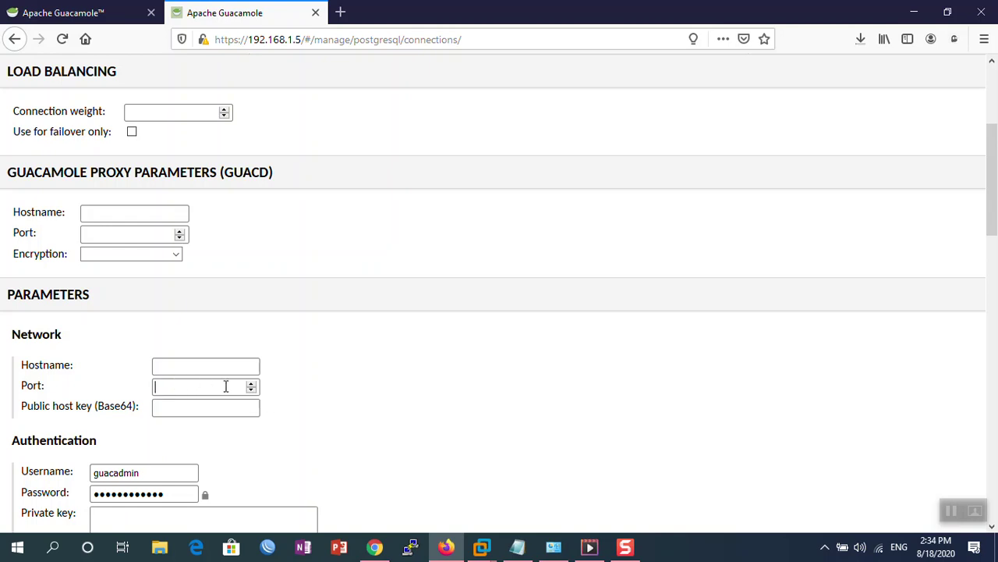
pyautogui.click(251, 390)
pyautogui.click(252, 390)
pyautogui.scroll(-5, 293, 432)
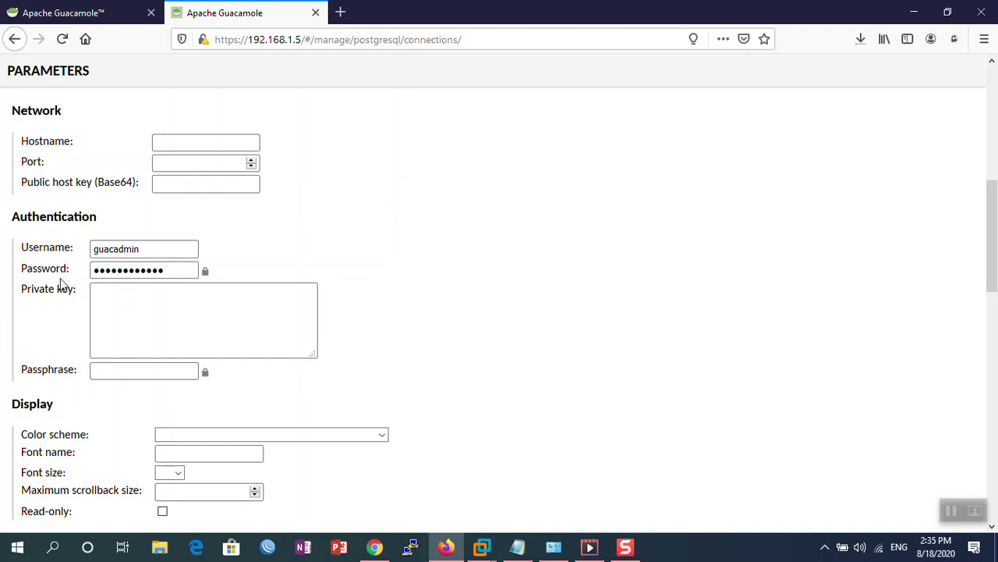
pyautogui.doubleClick(144, 249)
pyautogui.click(292, 263)
# - Set the connection's display font size to 14
pyautogui.scroll(-5, 156, 289)
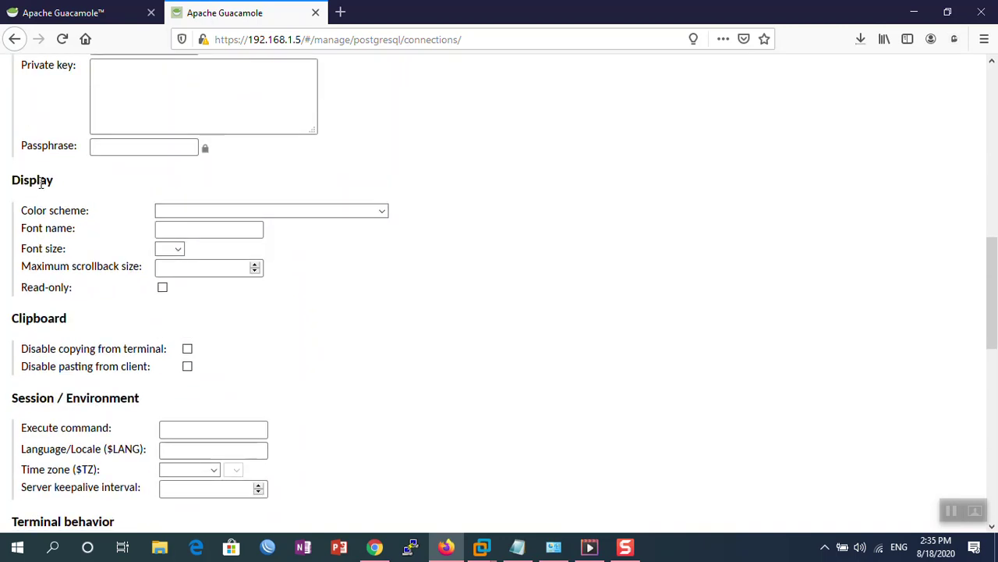
pyautogui.click(178, 249)
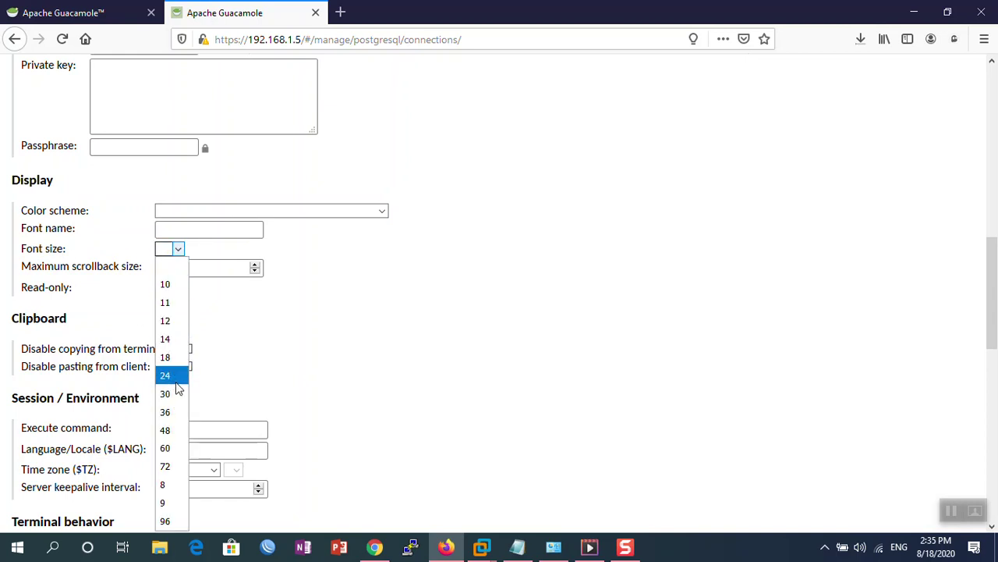
pyautogui.click(172, 341)
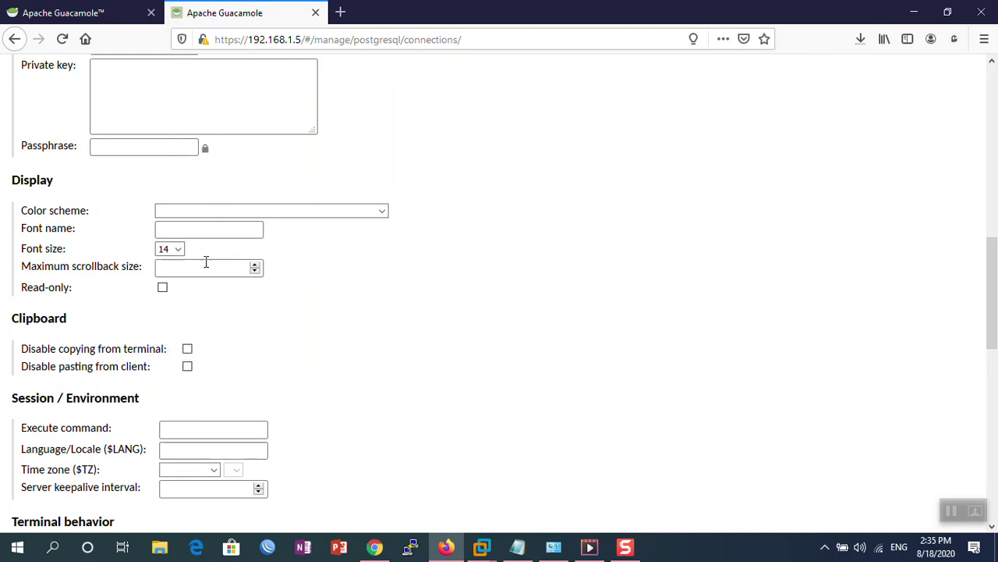
pyautogui.scroll(-3, 286, 327)
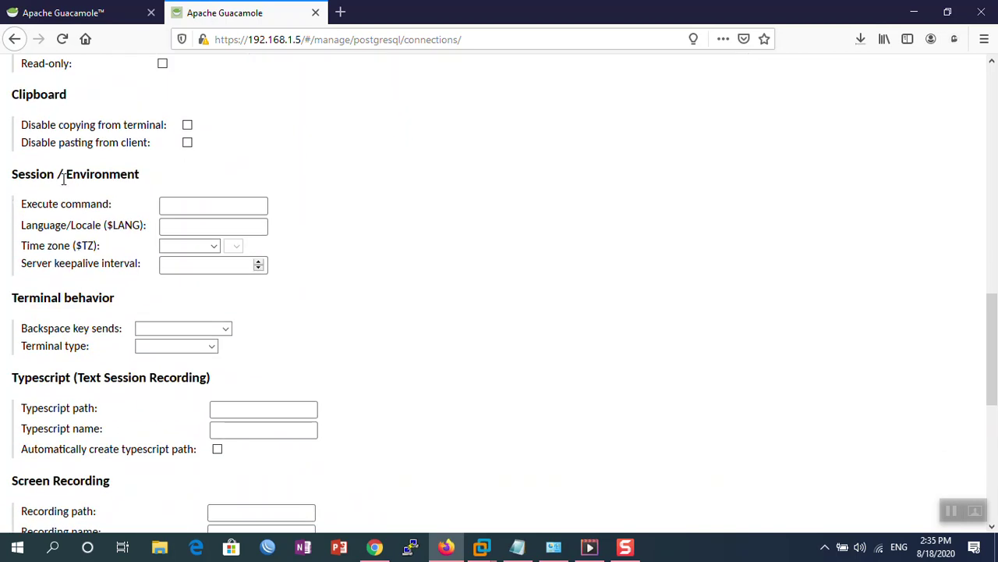
# - Enable SFTP for the ssh-ssh connection and set its file browser root directory to /
pyautogui.scroll(-3, 107, 247)
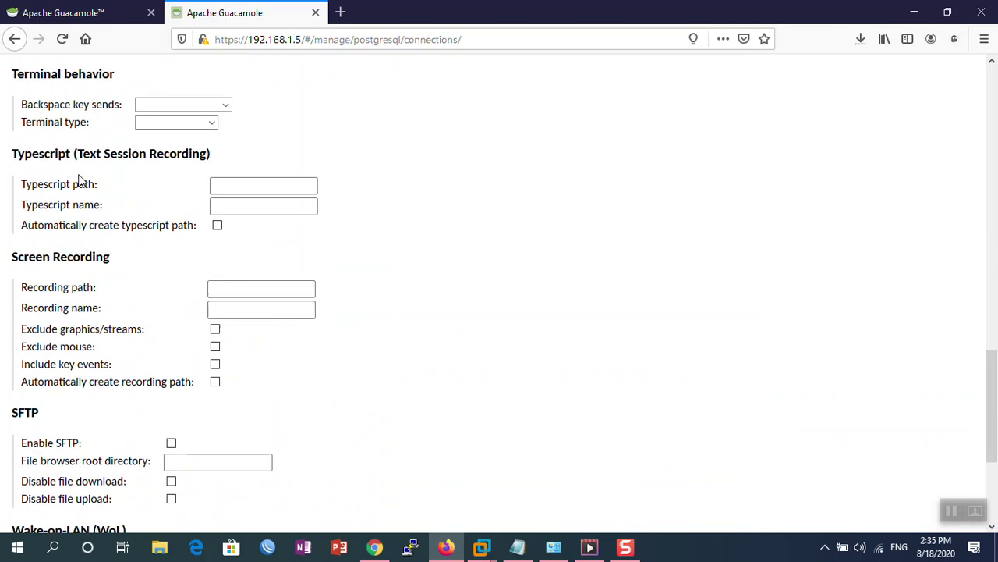
pyautogui.scroll(-3, 93, 332)
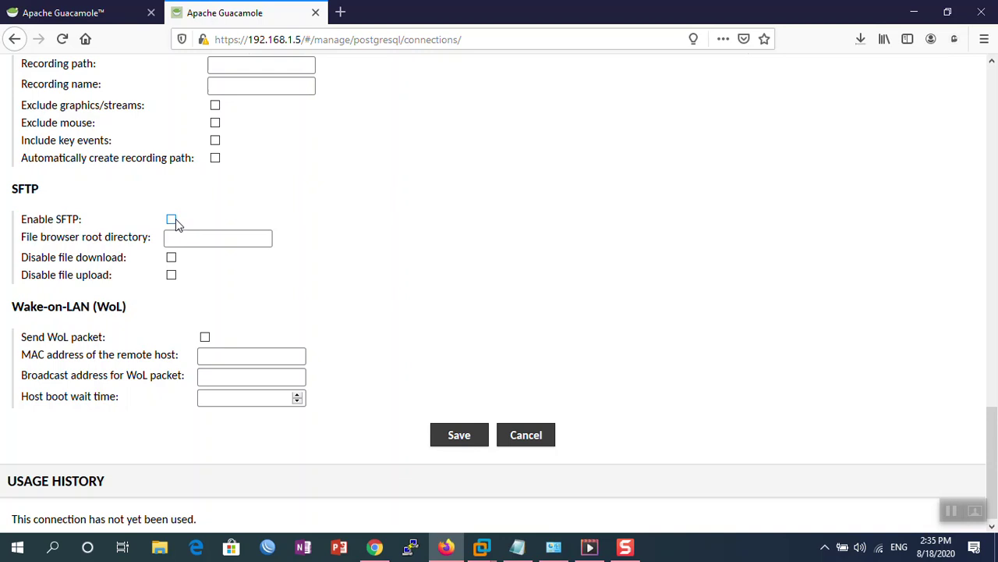
pyautogui.click(171, 221)
pyautogui.click(168, 242)
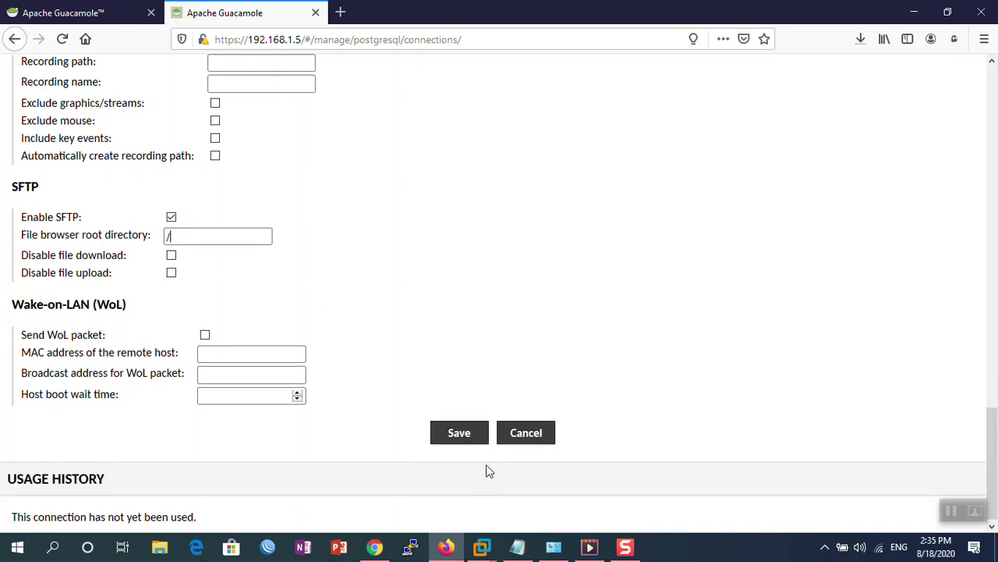
pyautogui.scroll(15, 336, 348)
pyautogui.scroll(1, 335, 348)
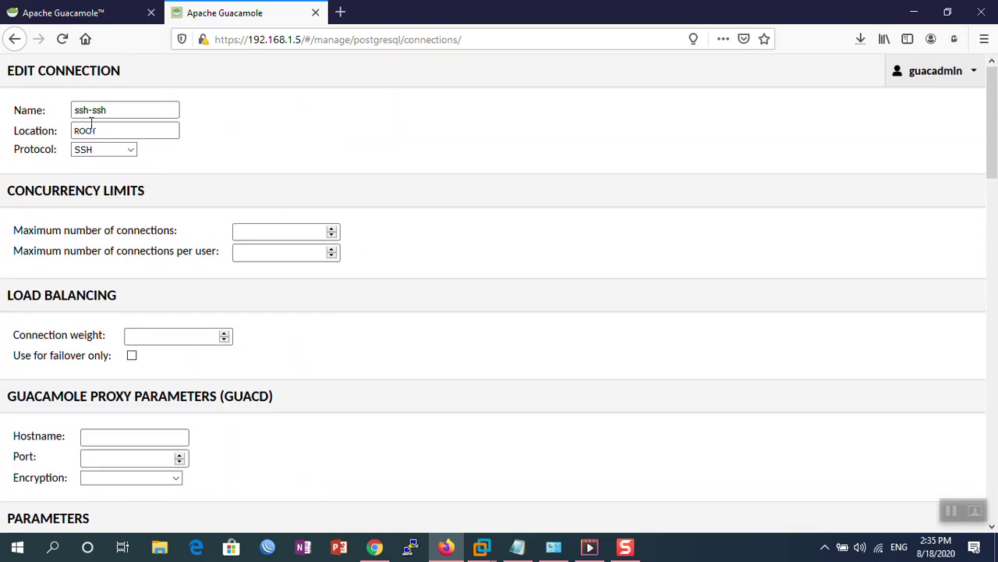
# - Switch the new connection's protocol to RDP and rename the connection rdp
pyautogui.click(104, 150)
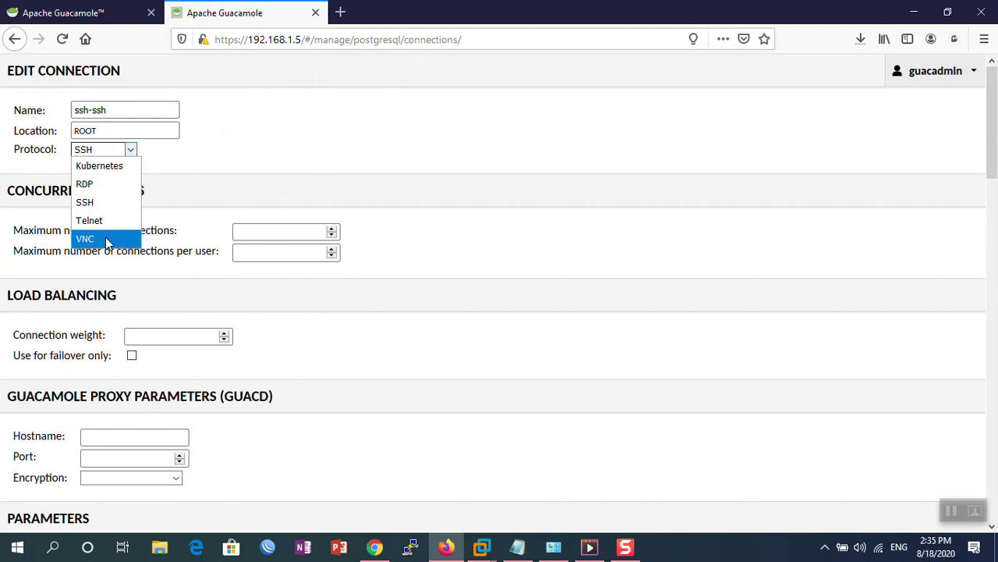
pyautogui.click(108, 195)
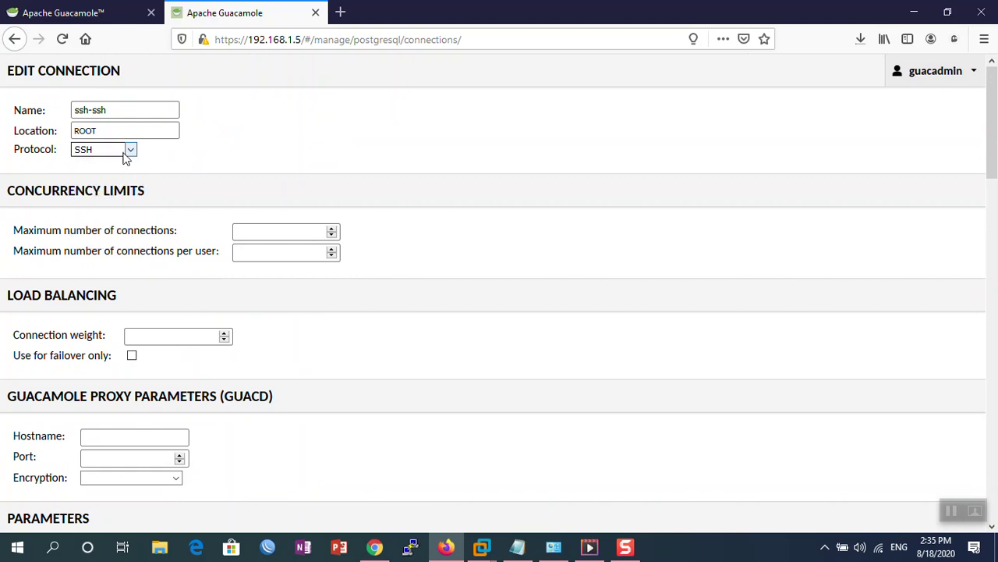
pyautogui.press('Up')
pyautogui.moveTo(123, 112); pyautogui.dragTo(26, 116)
pyautogui.write('rdp')
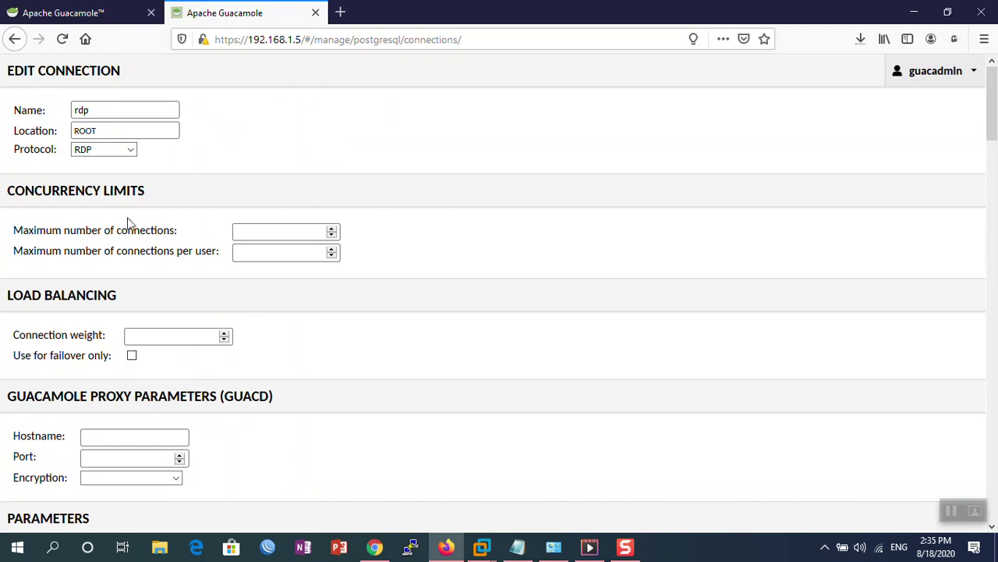
# - Set the RDP connection's security mode to Any and ignore the server certificate in the authentication parameters
pyautogui.scroll(-2, 75, 287)
pyautogui.scroll(-2, 71, 362)
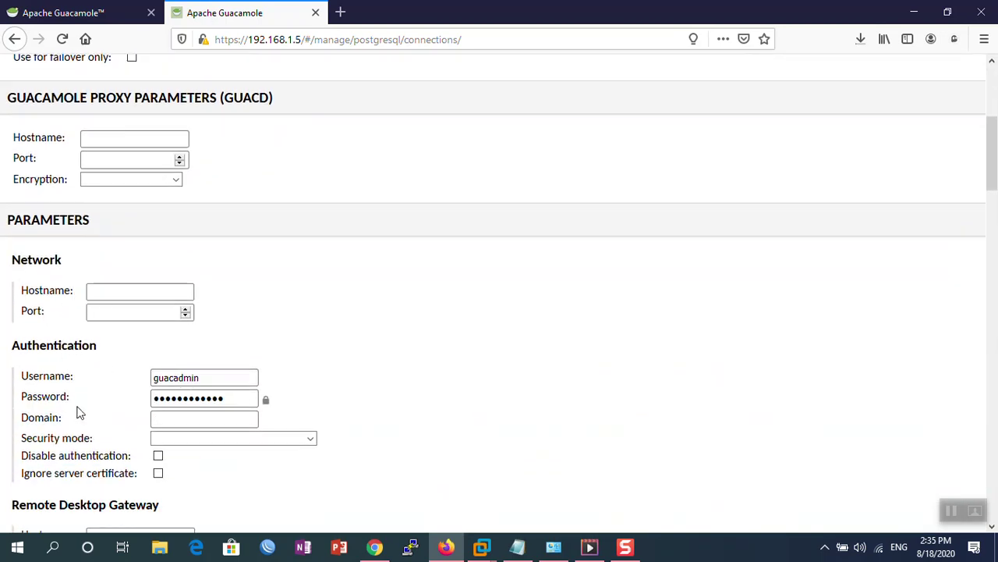
pyautogui.doubleClick(182, 375)
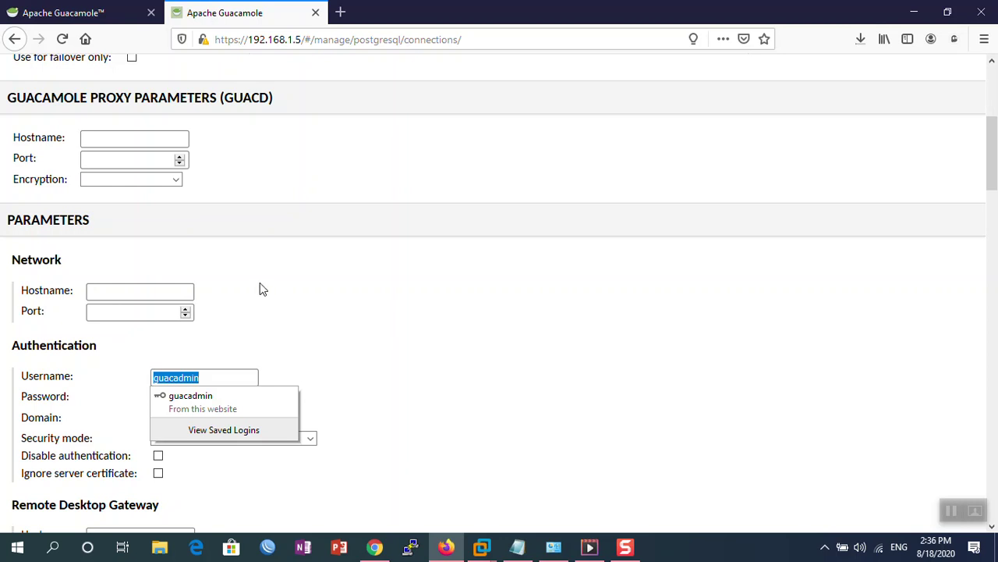
pyautogui.click(327, 347)
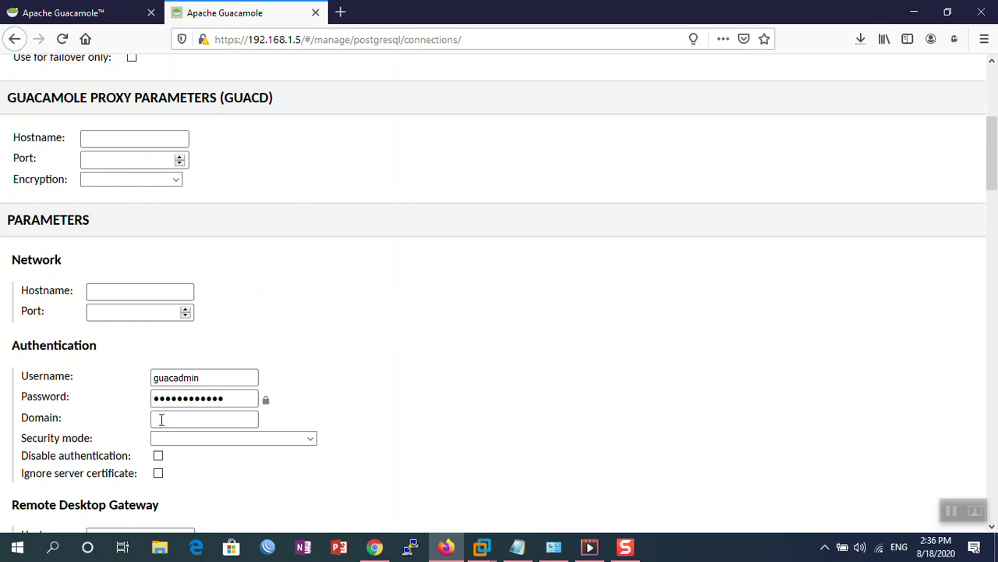
pyautogui.scroll(-2, 143, 309)
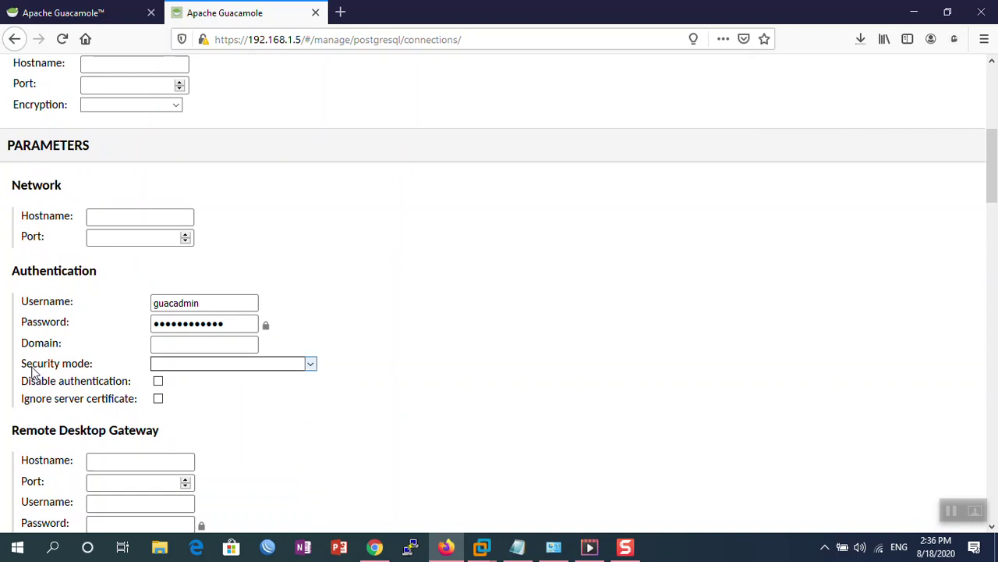
pyautogui.click(275, 366)
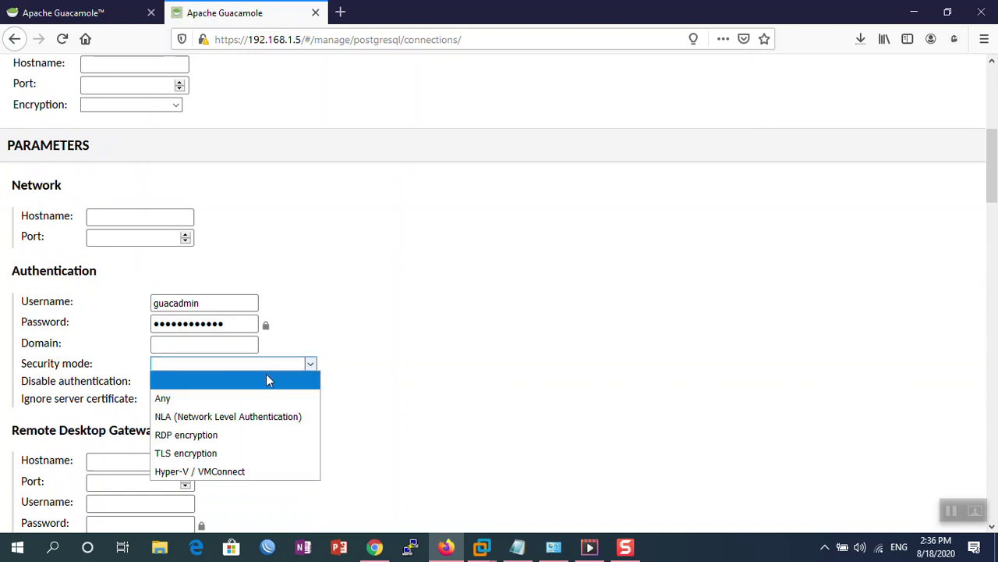
pyautogui.click(278, 396)
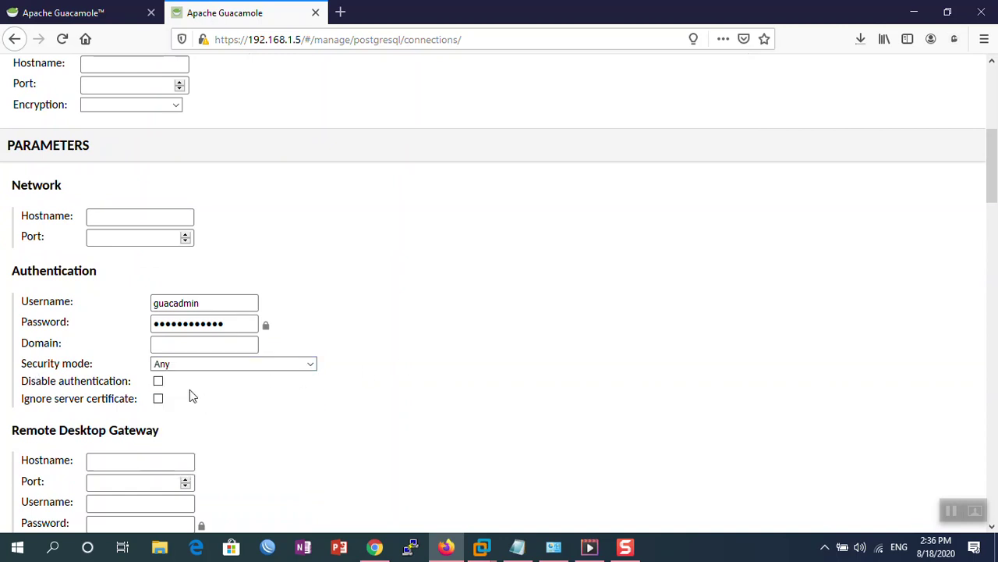
pyautogui.click(159, 399)
# - Examine the RDP connection's gateway, basic, display, clipboard, device redirection, performance, RemoteApp, recording, SFTP and Wake-on-LAN parameters
pyautogui.scroll(-4, 166, 400)
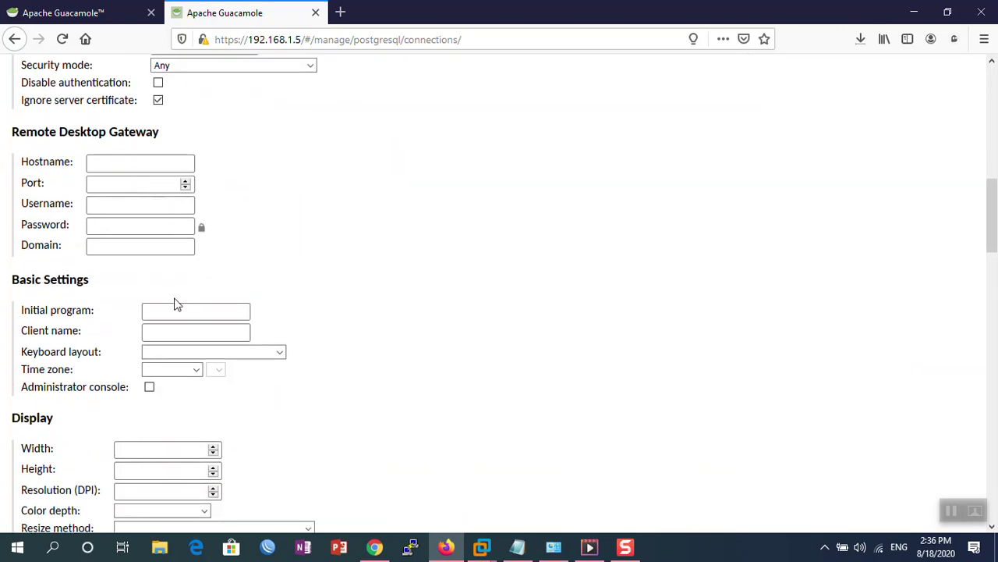
pyautogui.scroll(-2, 127, 361)
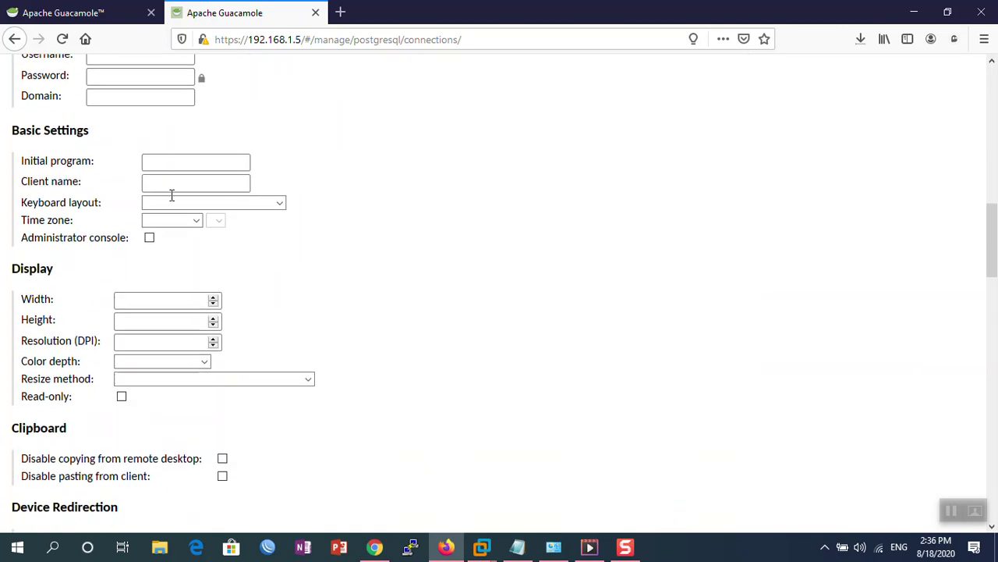
pyautogui.scroll(-2, 102, 265)
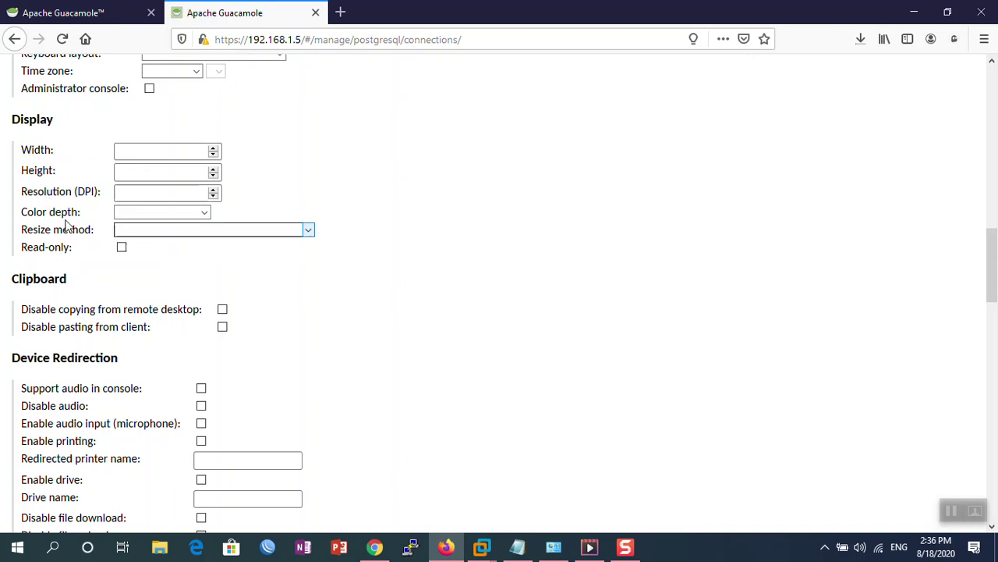
pyautogui.scroll(-1, 107, 304)
pyautogui.scroll(-3, 107, 304)
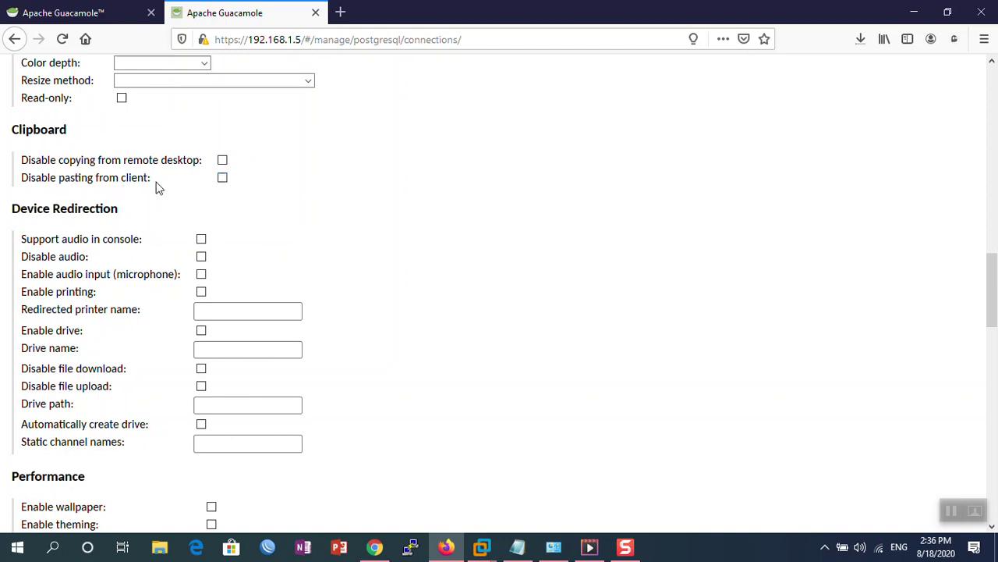
pyautogui.scroll(-4, 178, 242)
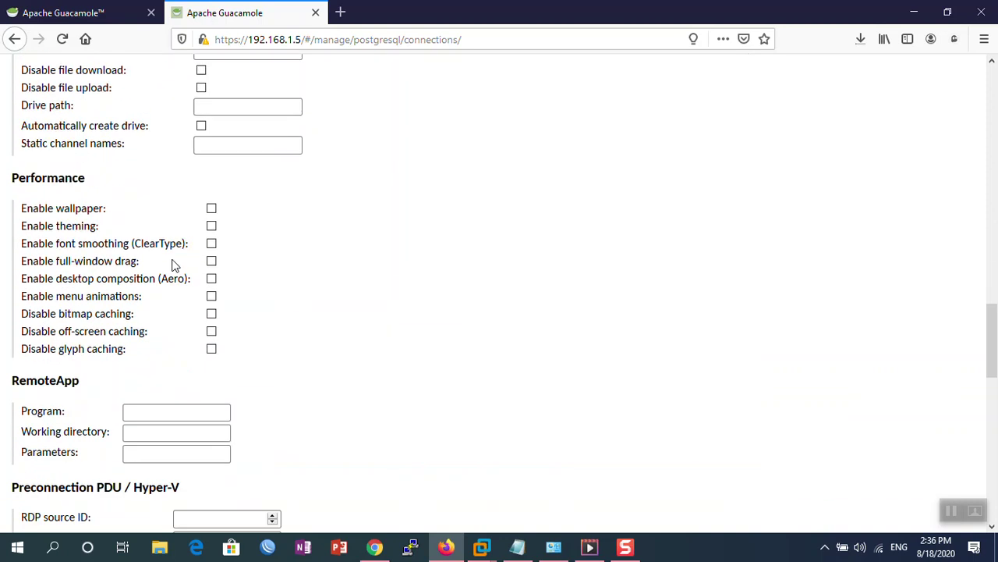
pyautogui.scroll(-5, 133, 289)
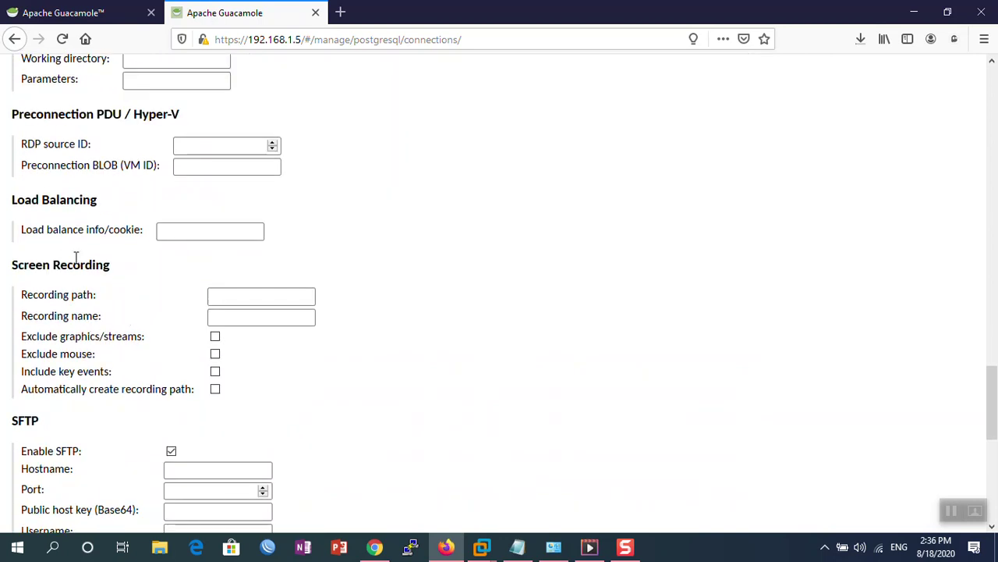
pyautogui.scroll(-5, 58, 267)
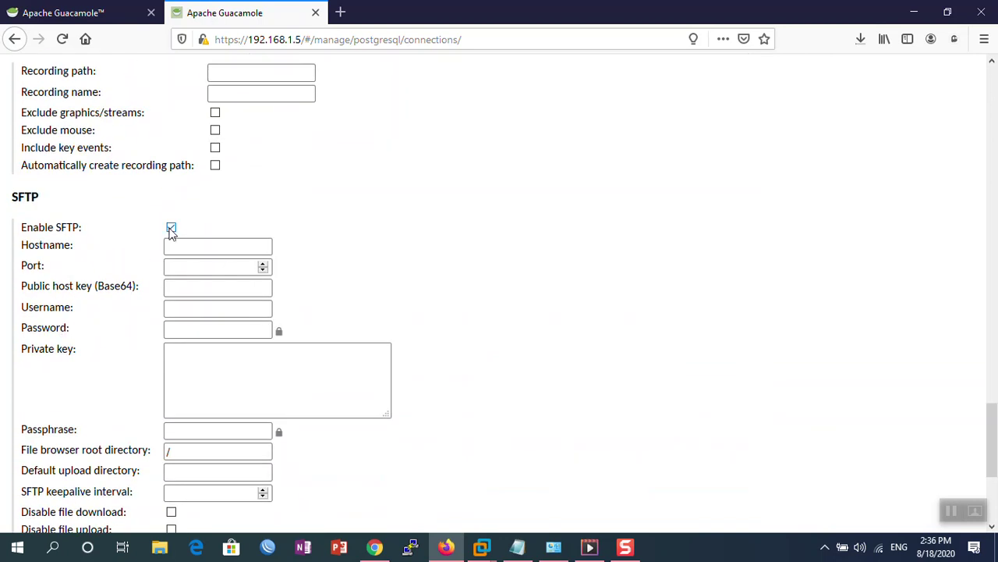
pyautogui.scroll(-6, 109, 345)
pyautogui.scroll(20, 217, 335)
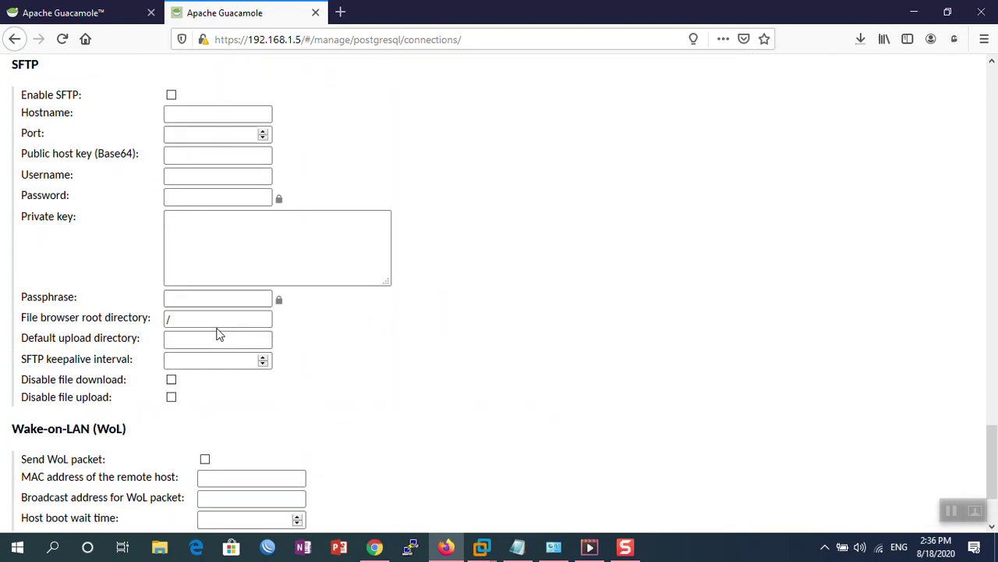
pyautogui.scroll(15, 216, 329)
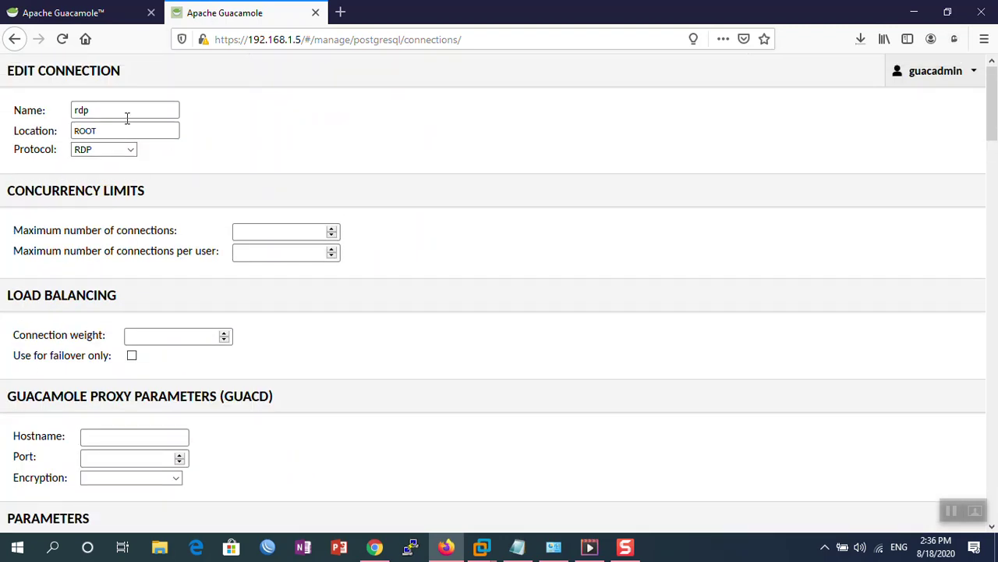
# - Change the connection's protocol to VNC, look over its parameters, and leave the connection form without saving
pyautogui.click(117, 150)
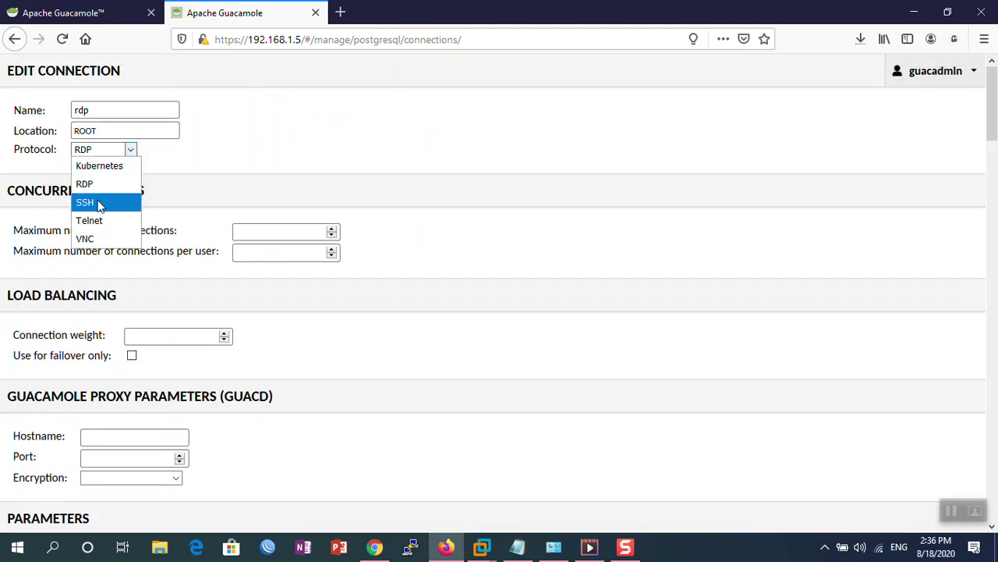
pyautogui.click(86, 238)
pyautogui.scroll(-10, 155, 326)
pyautogui.scroll(5, 127, 318)
pyautogui.scroll(8, 128, 319)
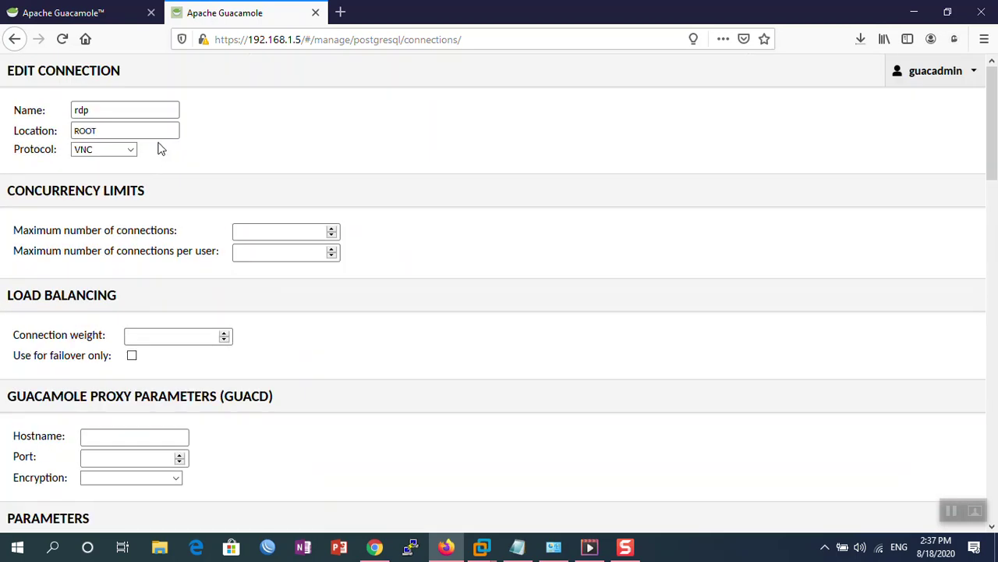
pyautogui.click(13, 41)
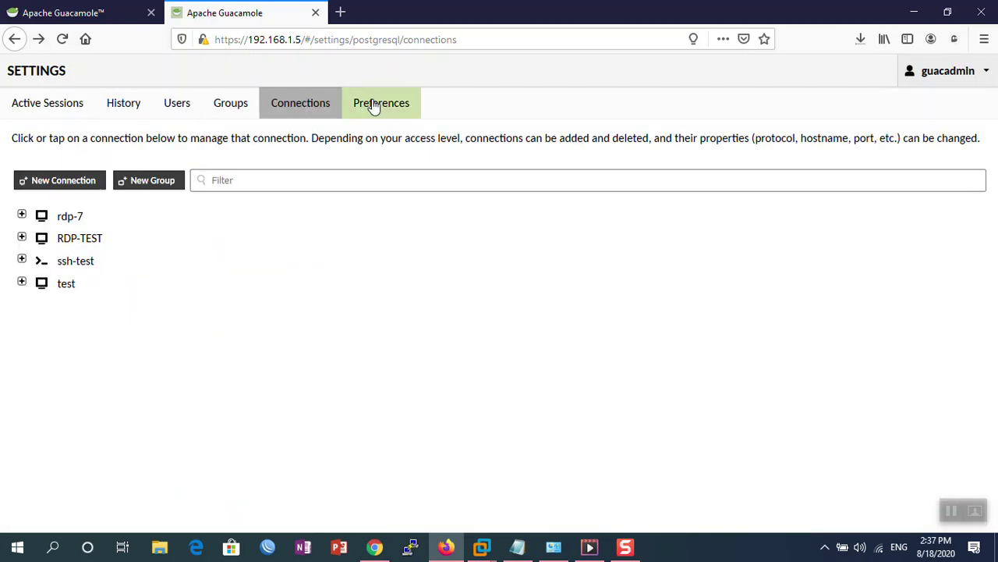
# - Examine the preferences for display language, timezone, password change, default input method and mouse emulation mode
pyautogui.click(360, 115)
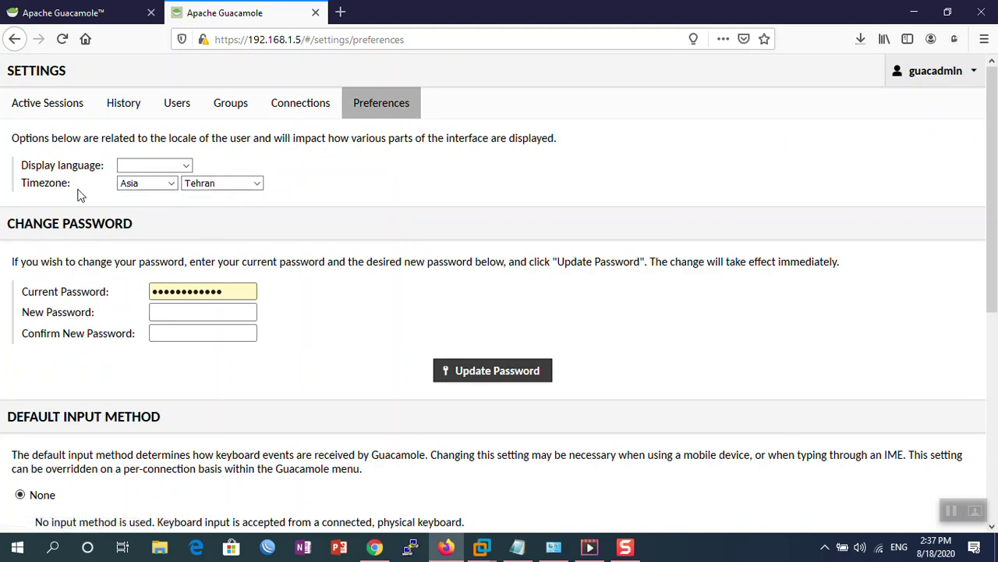
pyautogui.scroll(-2, 177, 227)
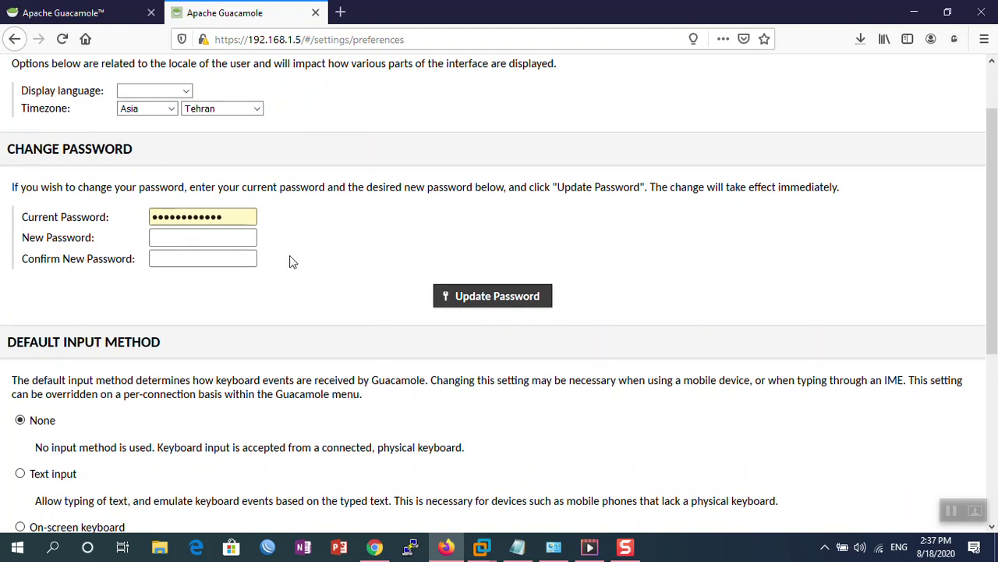
pyautogui.scroll(-4, 156, 403)
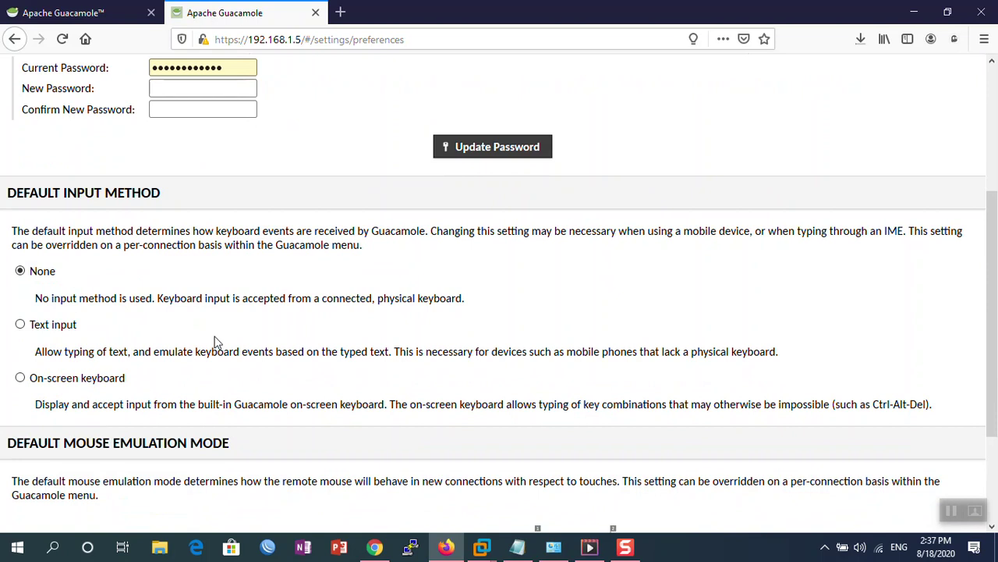
pyautogui.scroll(-2, 193, 334)
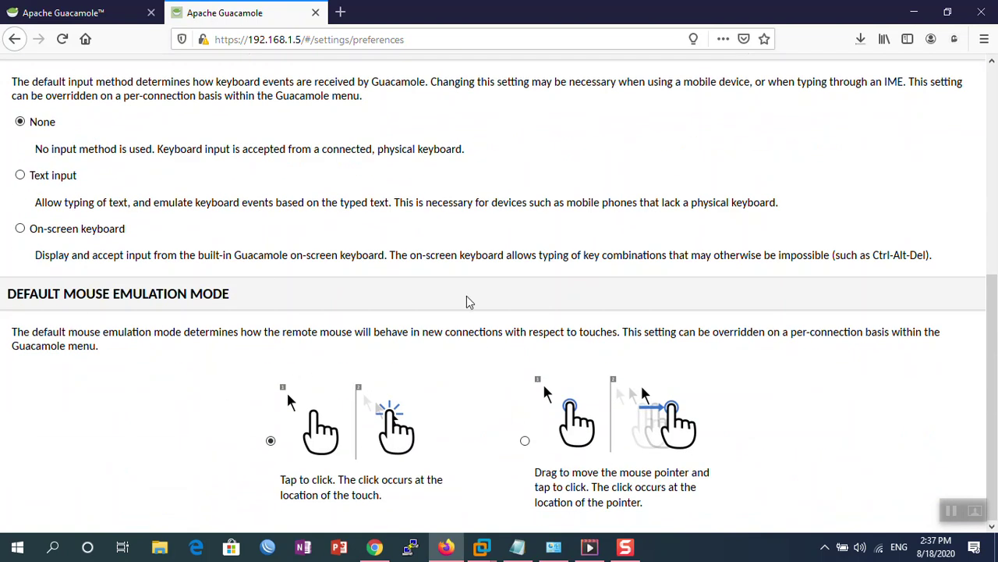
pyautogui.scroll(6, 293, 296)
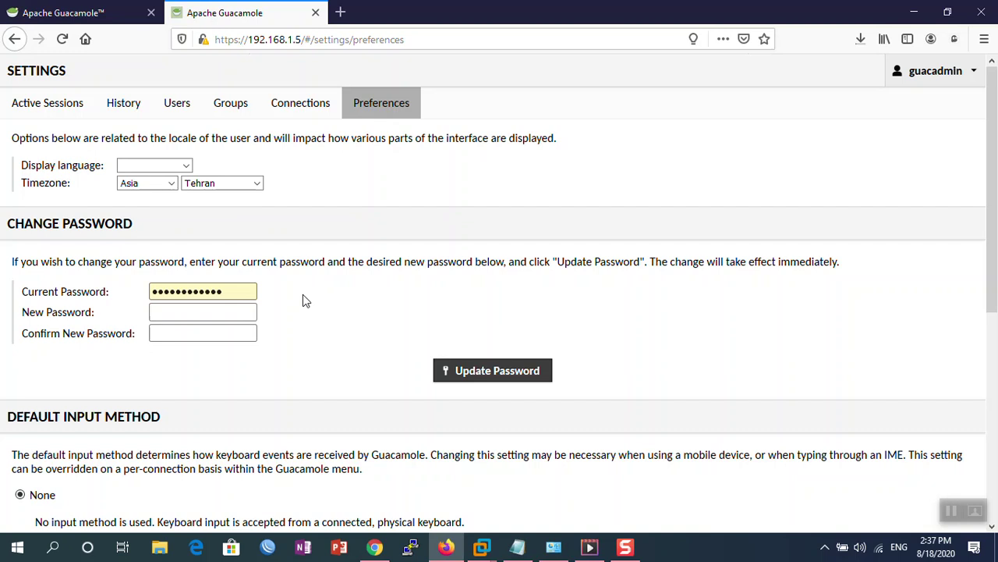
# - Return to the Guacamole home page and check the Ubuntu 64-bit (2) machine's console in VMware Workstation
pyautogui.click(950, 78)
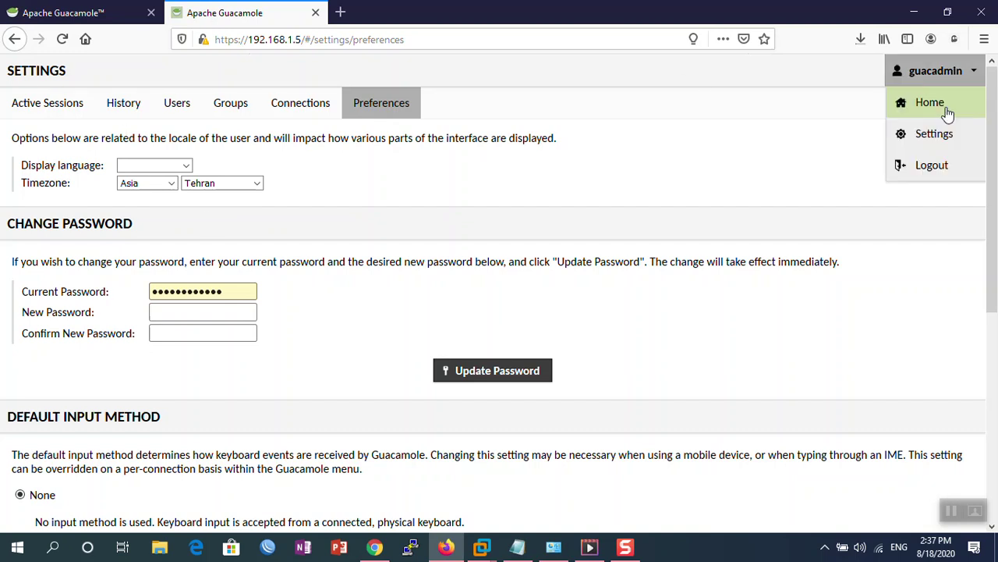
pyautogui.click(922, 104)
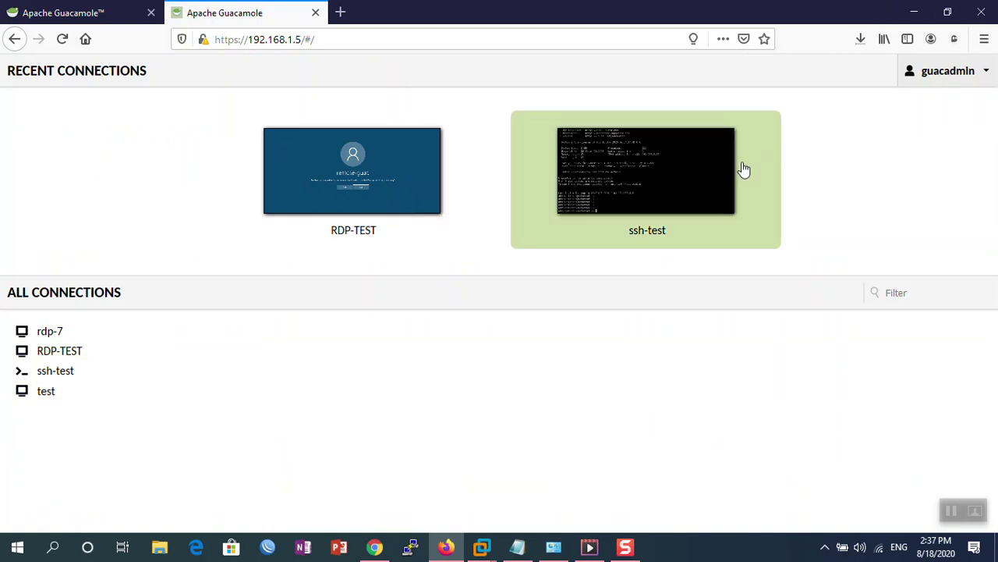
pyautogui.click(482, 546)
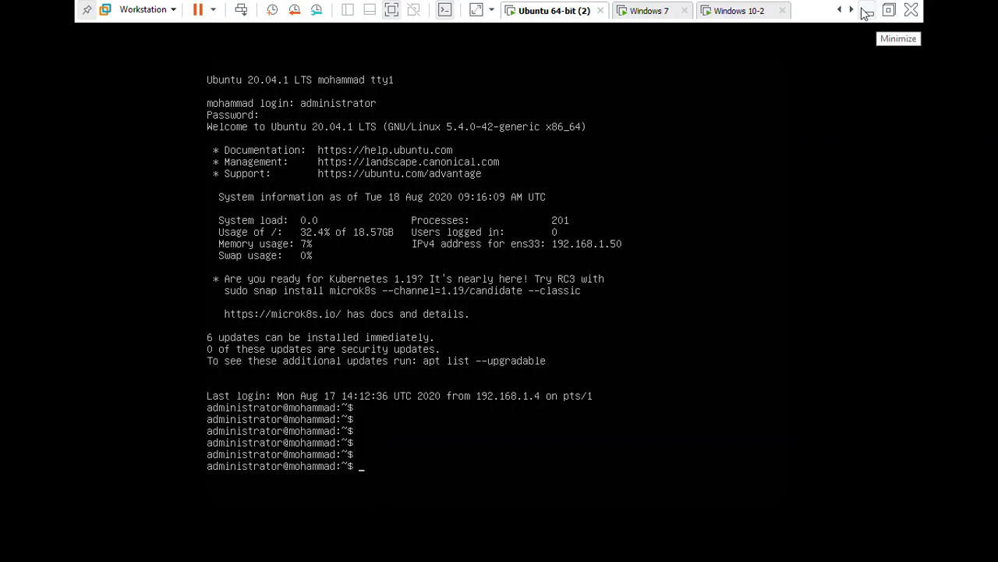
pyautogui.click(868, 10)
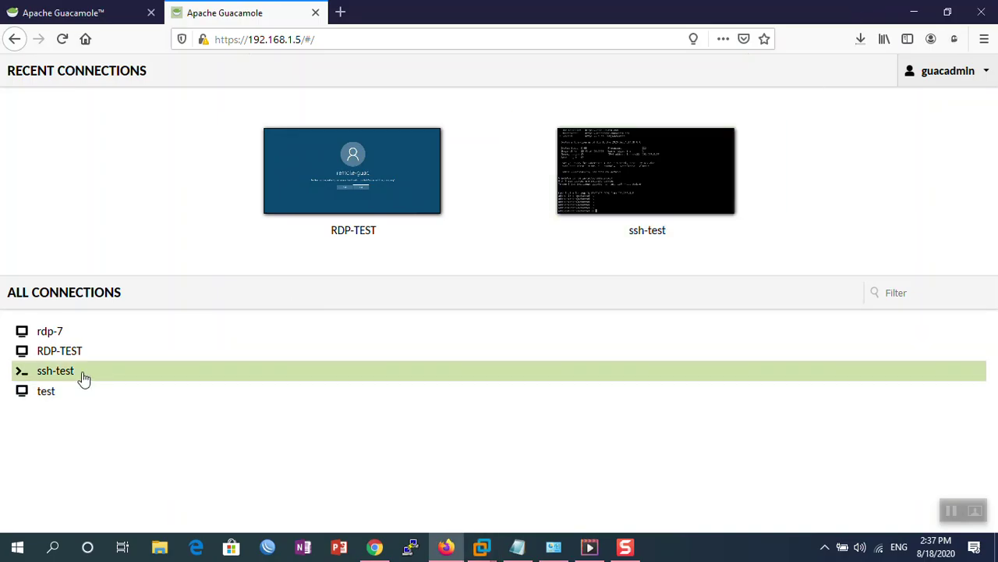
# - Open the ssh-test connection from the list of all connections and focus its terminal
pyautogui.click(87, 383)
pyautogui.click(493, 327)
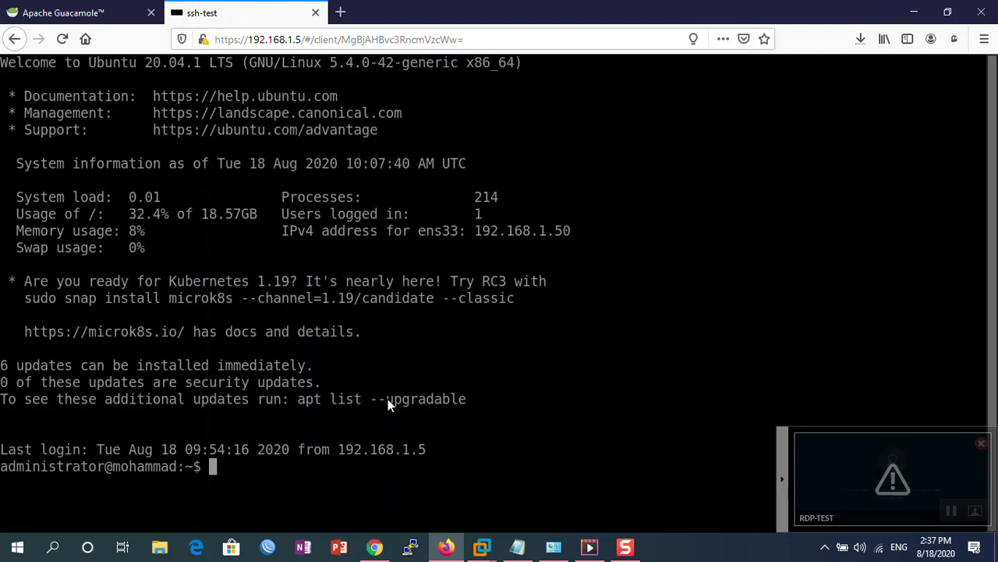
# - Enter four blank lines at the ssh-test prompt to test the terminal's response
pyautogui.press('Return')
pyautogui.press('Return')
pyautogui.press('Return')
pyautogui.press('Return')
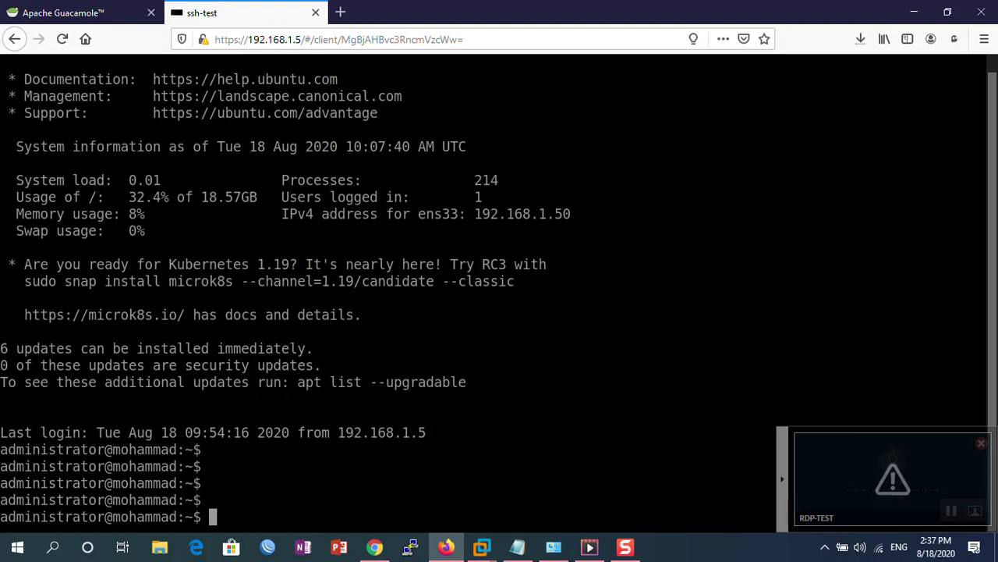
# - Open the session's Guacamole menu, browse the root device's folders, and open the file upload chooser, dismissing it without choosing a file
pyautogui.hotkey('ctrl', 'alt', 'shift')
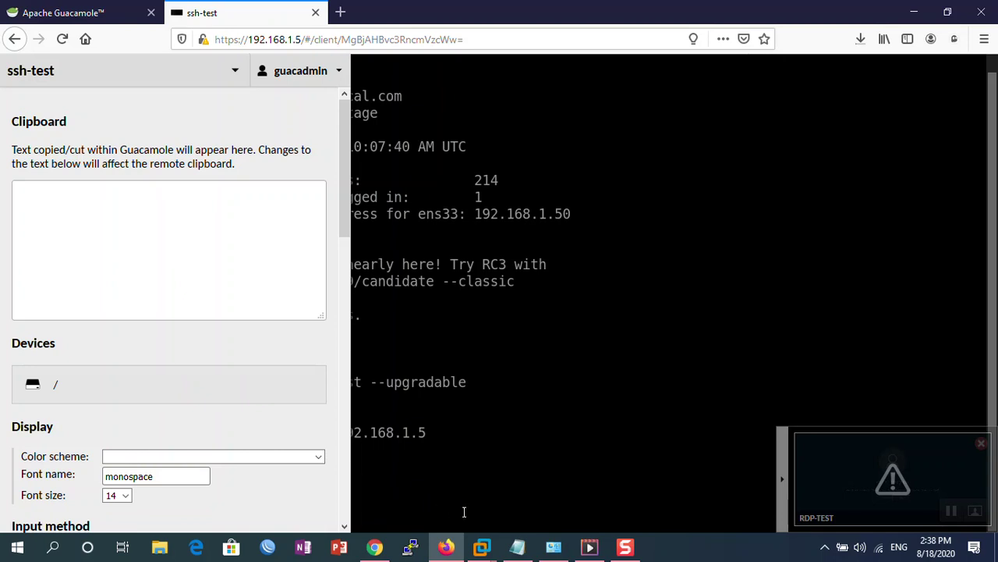
pyautogui.click(97, 398)
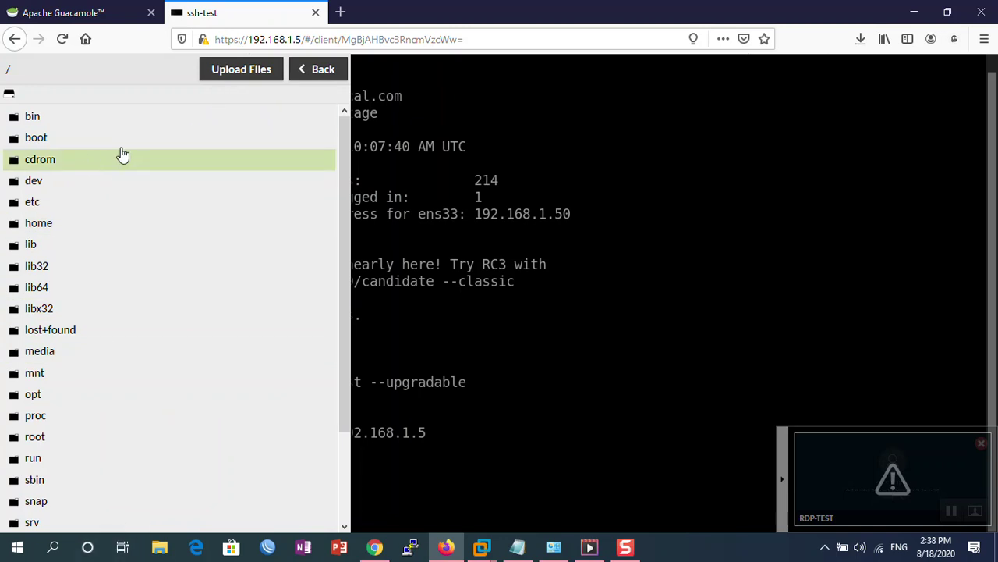
pyautogui.click(248, 78)
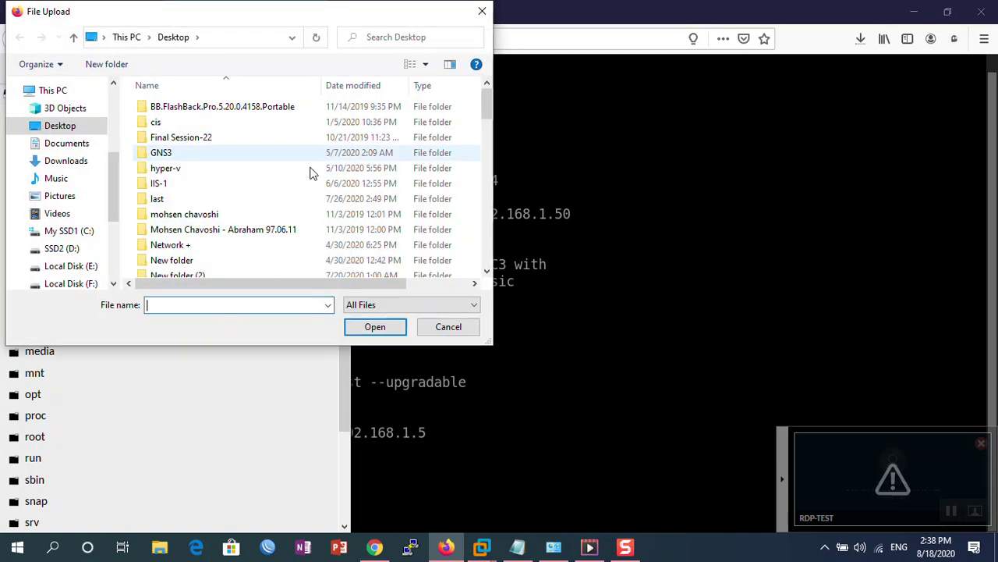
pyautogui.click(482, 11)
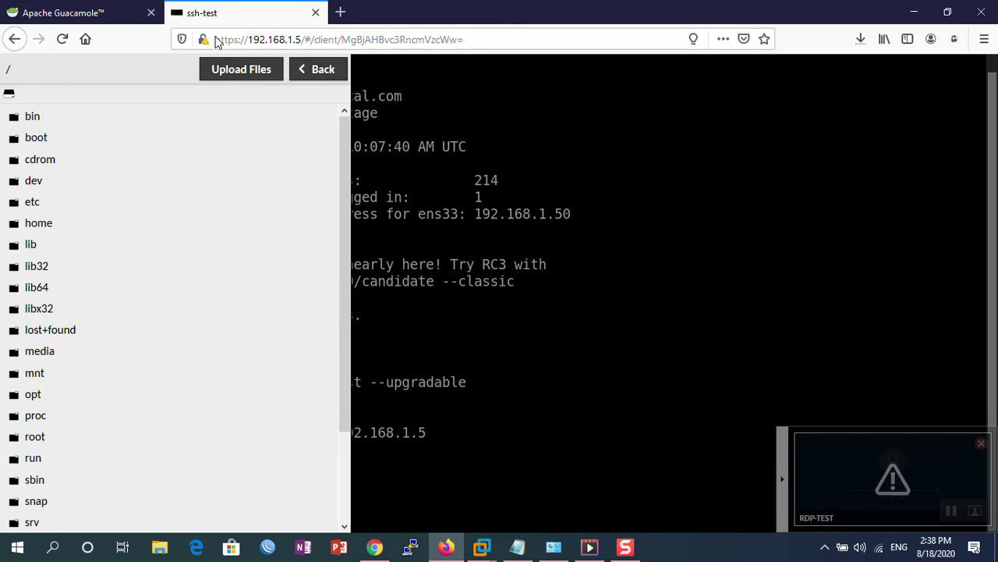
# - Leave the ssh-test session, try to open the rdp-7 connection, and return to the Guacamole home page
pyautogui.click(14, 39)
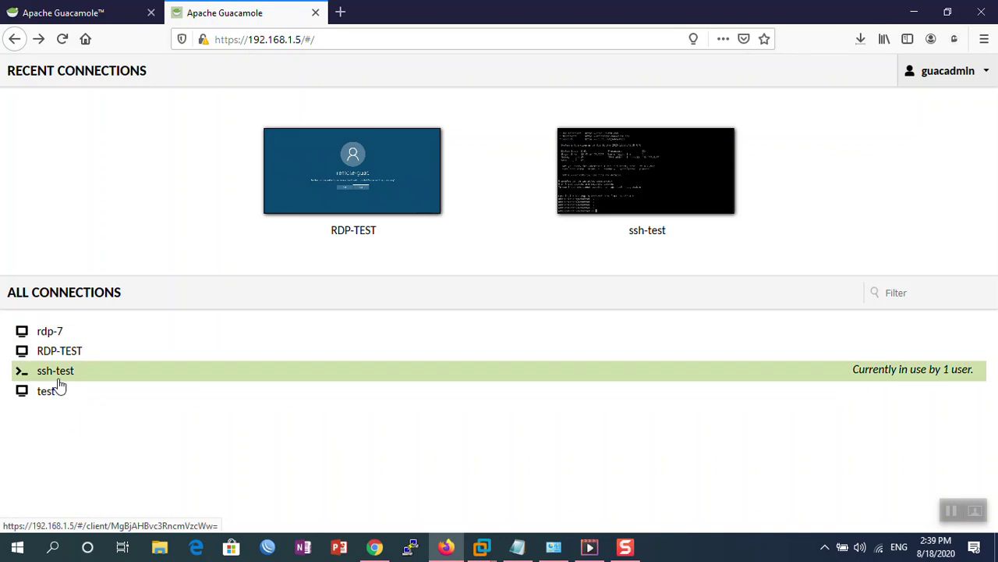
pyautogui.click(50, 332)
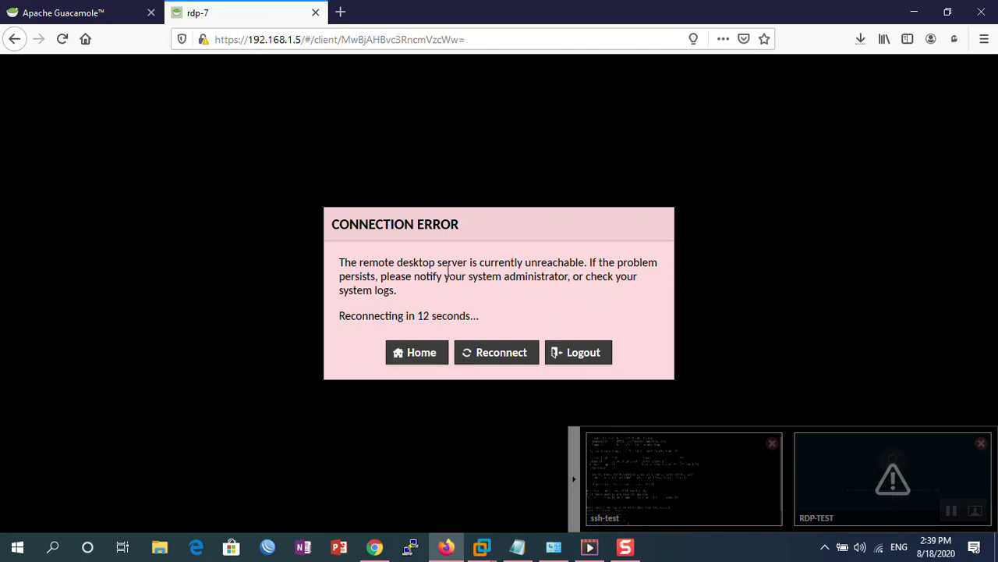
pyautogui.click(442, 351)
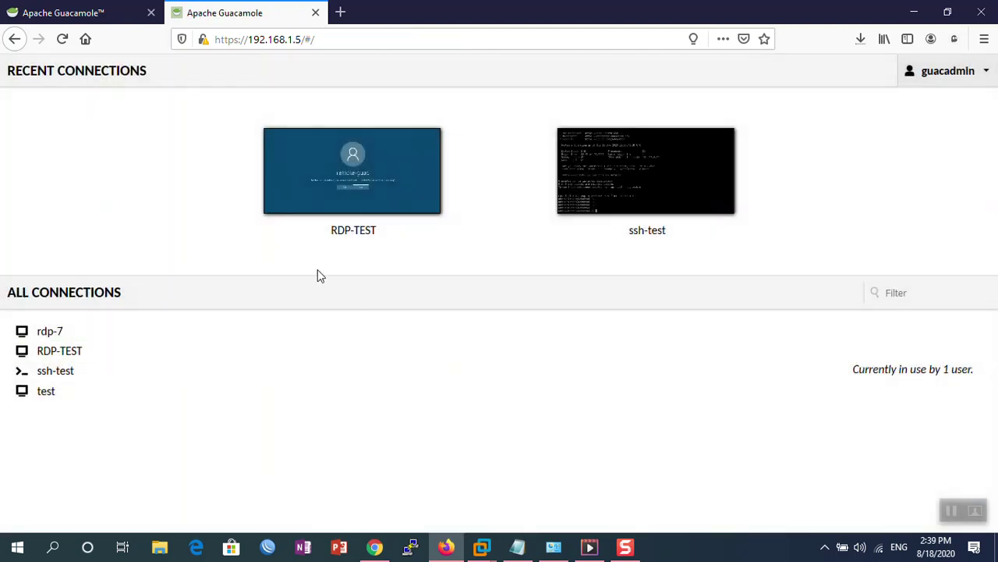
# - Switch to the Windows 7 machine in VMware Workstation and check its network adapter's connection mode in the virtual machine settings
pyautogui.moveTo(484, 548)
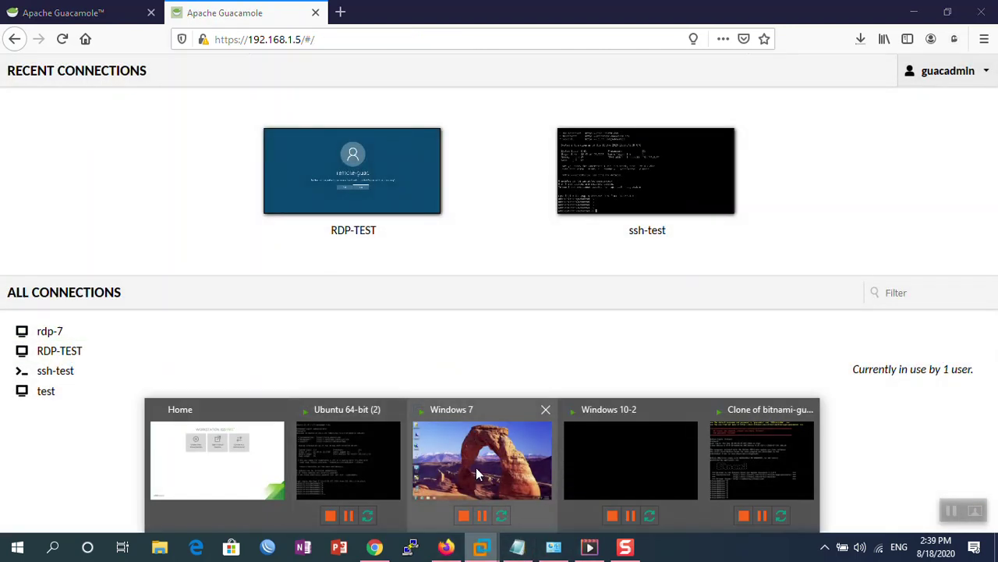
pyautogui.click(438, 465)
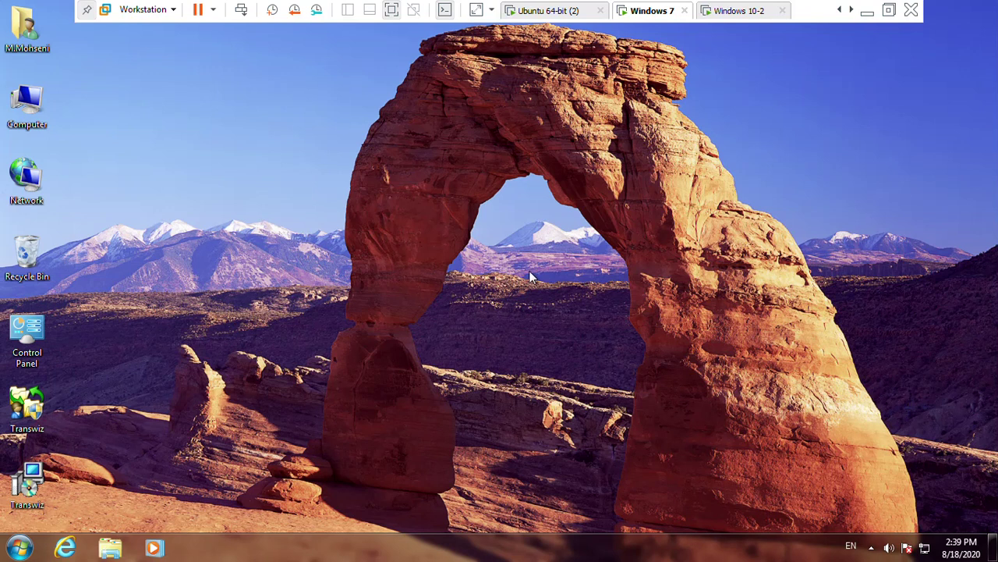
pyautogui.rightClick(641, 9)
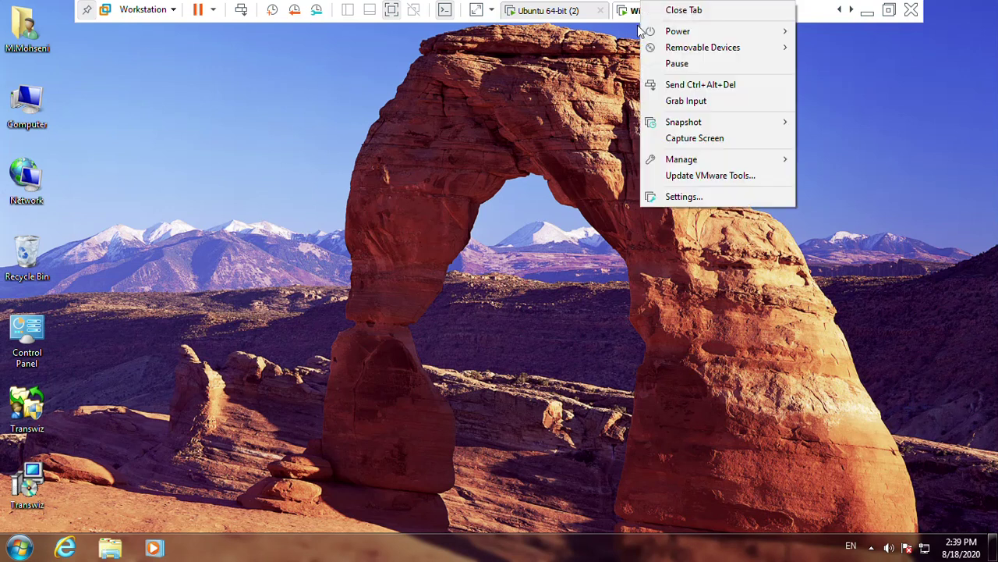
pyautogui.click(670, 196)
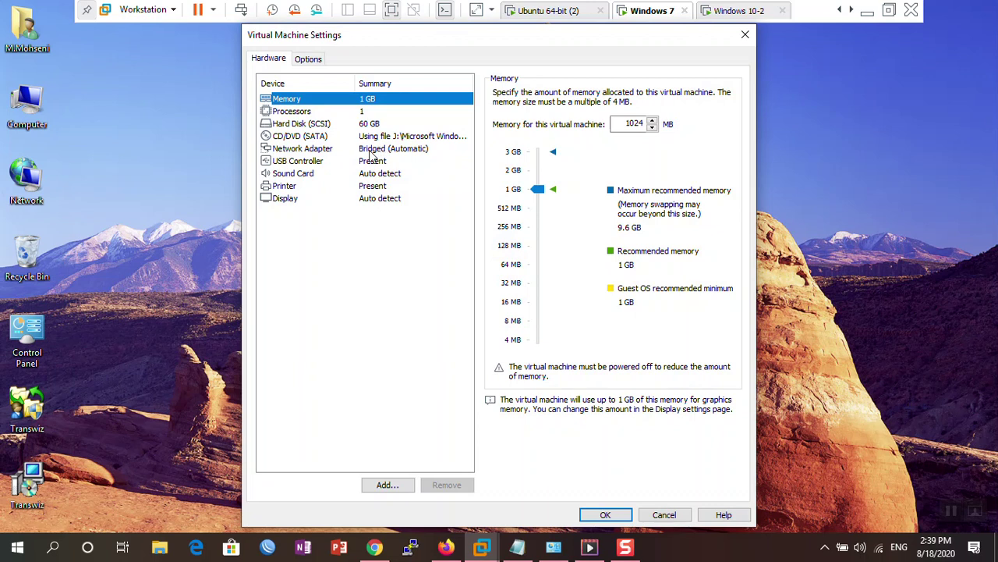
pyautogui.click(374, 149)
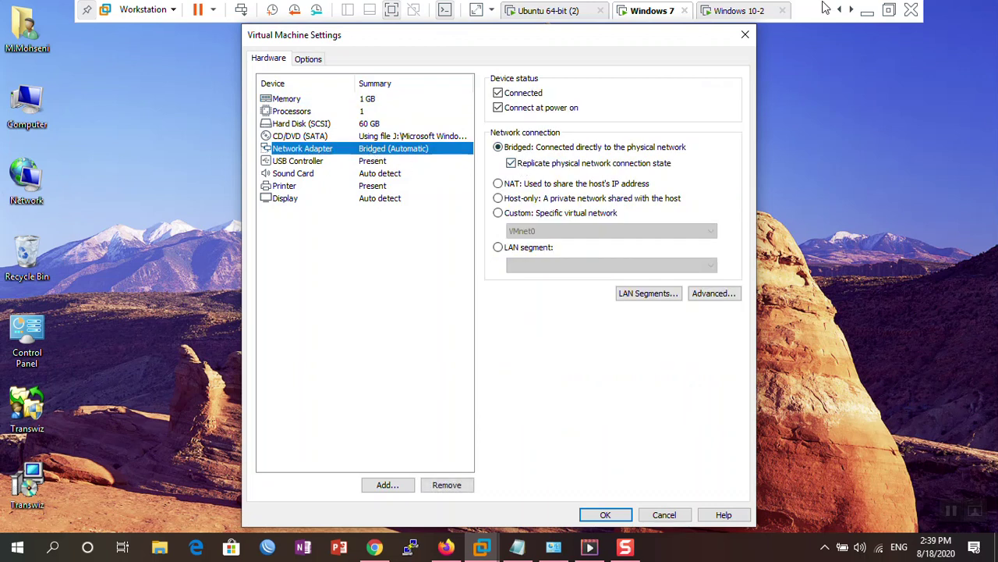
pyautogui.click(750, 34)
# - Check the IPv4 address in the Windows 7 Local Area Connection's details, and close the network windows
pyautogui.press('super+r')
pyautogui.press('Return')
pyautogui.doubleClick(300, 80)
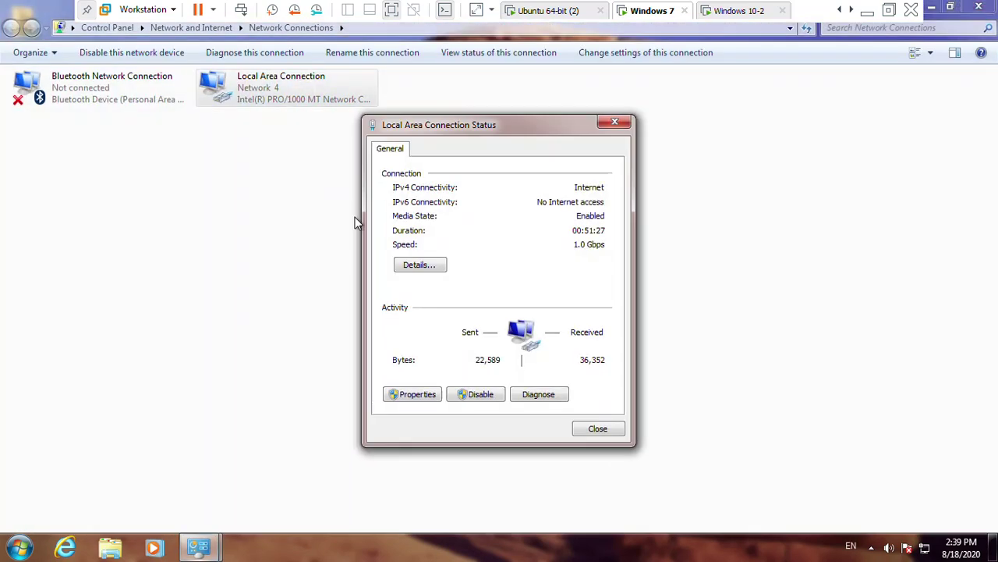
pyautogui.click(429, 269)
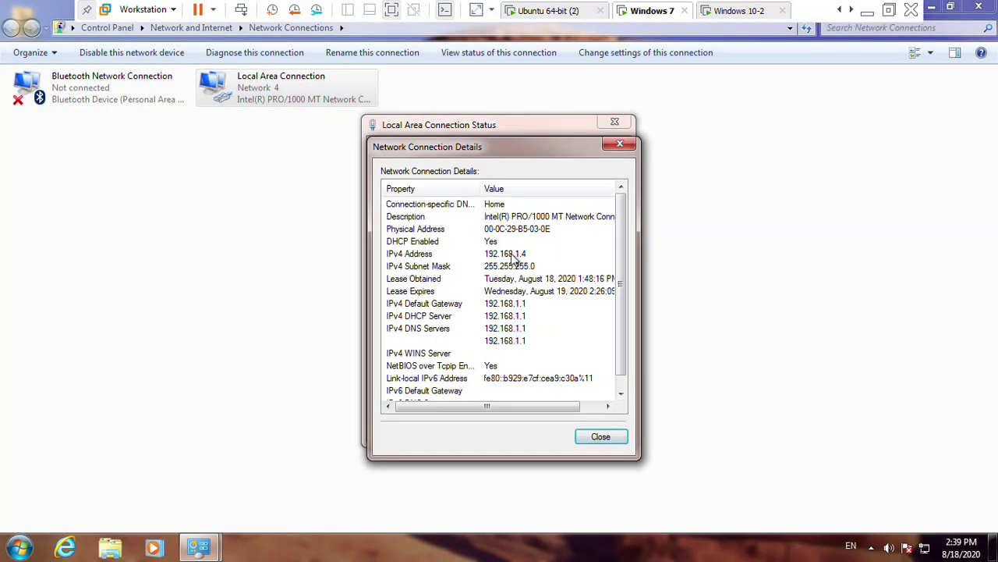
pyautogui.click(620, 144)
pyautogui.press('Escape')
pyautogui.hotkey('alt', 'F4')
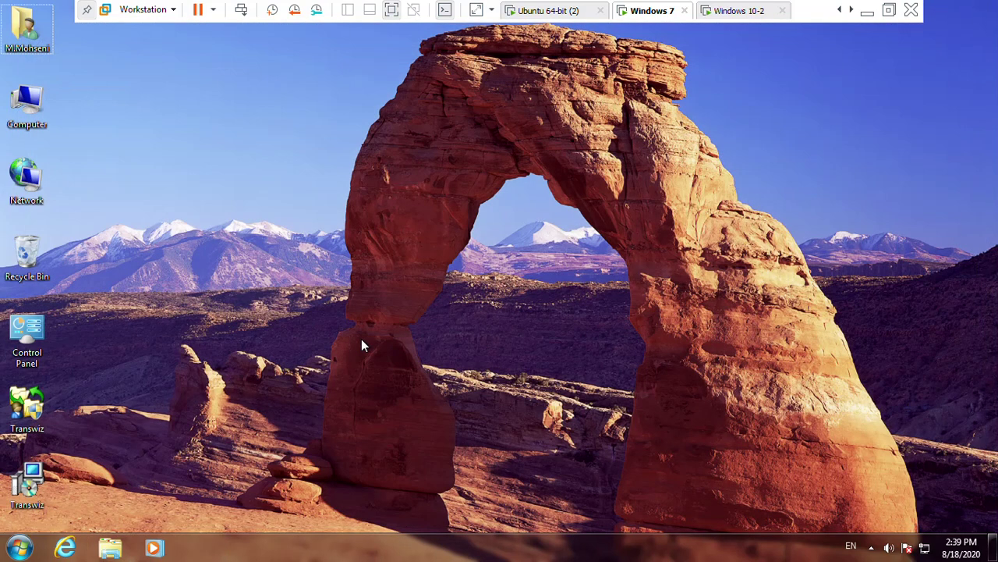
# - Ping 192.168.1.5 from a Windows 7 command prompt and minimize the prompt window
pyautogui.press('super+r')
pyautogui.write('cmd')
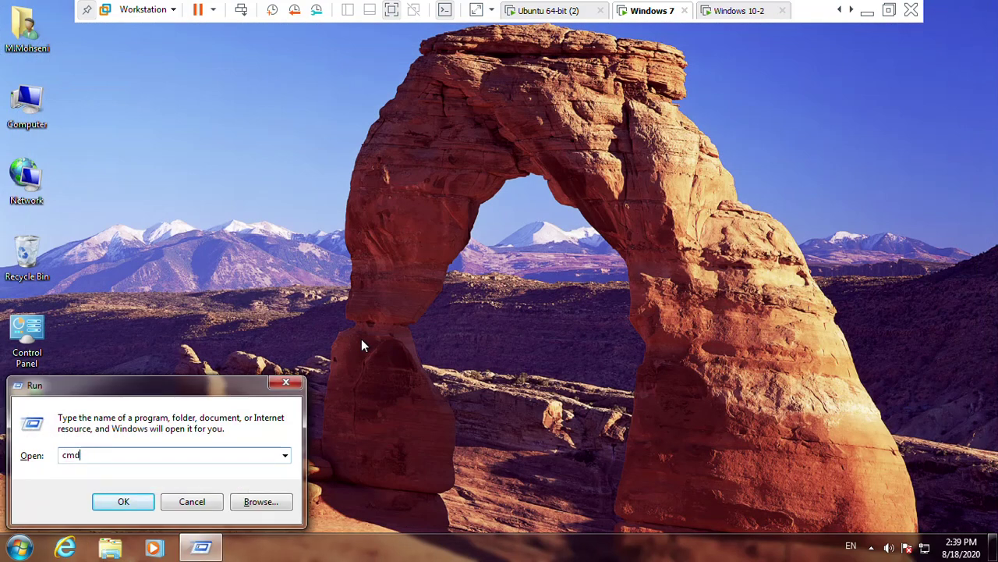
pyautogui.press('Return')
pyautogui.press('Return')
pyautogui.press('Return')
pyautogui.write('ping 192.168.1.2')
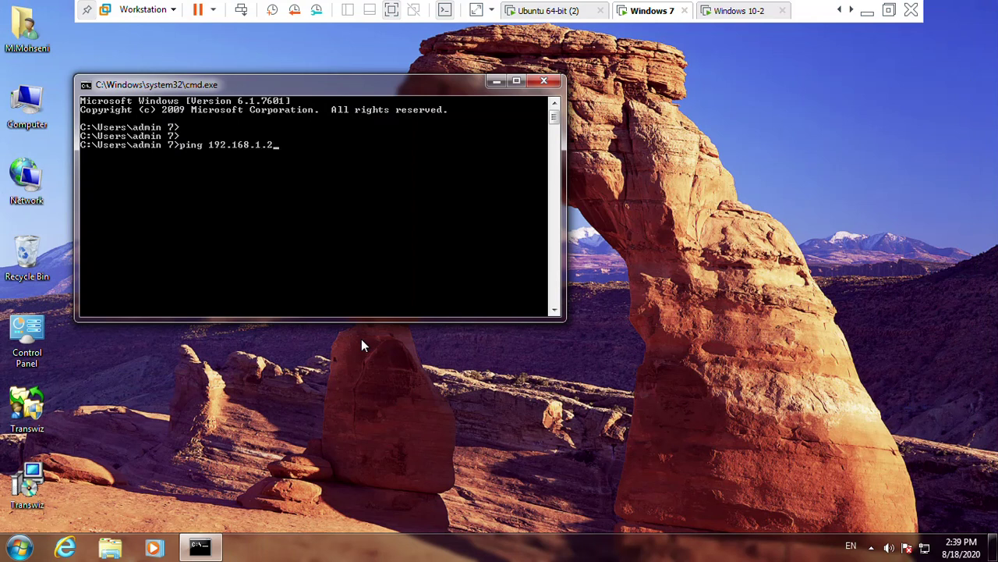
pyautogui.press('BackSpace')
pyautogui.press('Return')
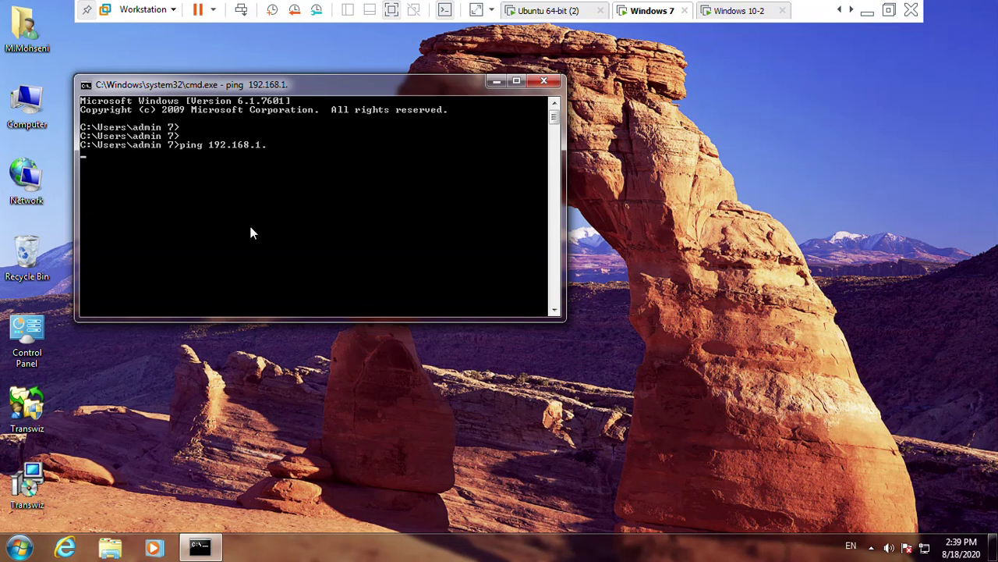
pyautogui.press('Up')
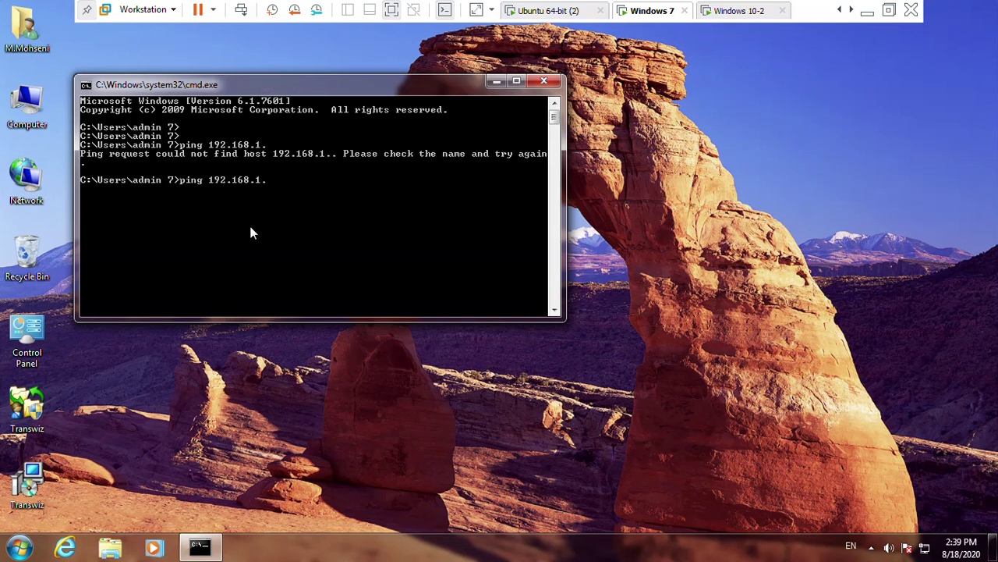
pyautogui.write('5')
pyautogui.press('Return')
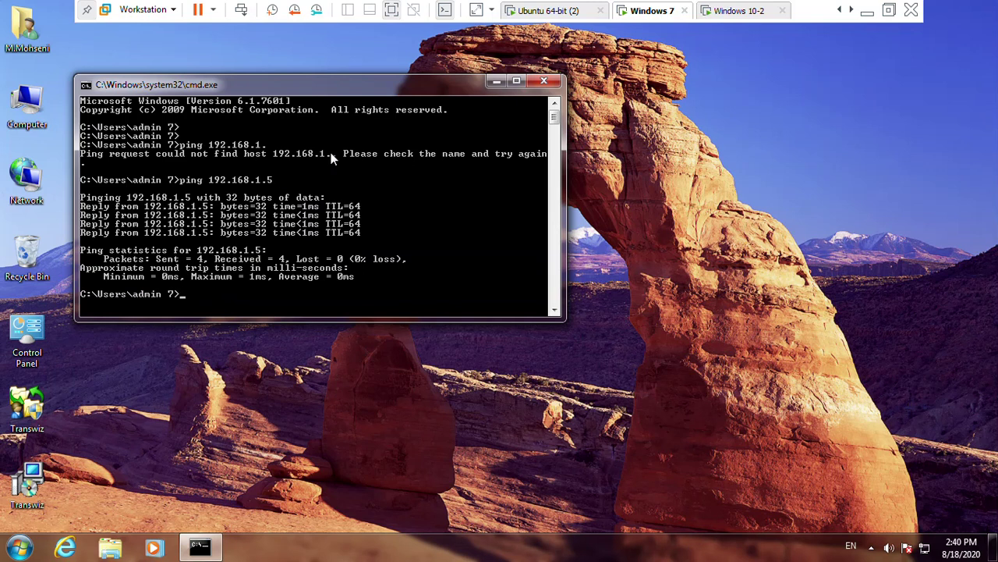
pyautogui.moveTo(371, 84); pyautogui.dragTo(409, 81)
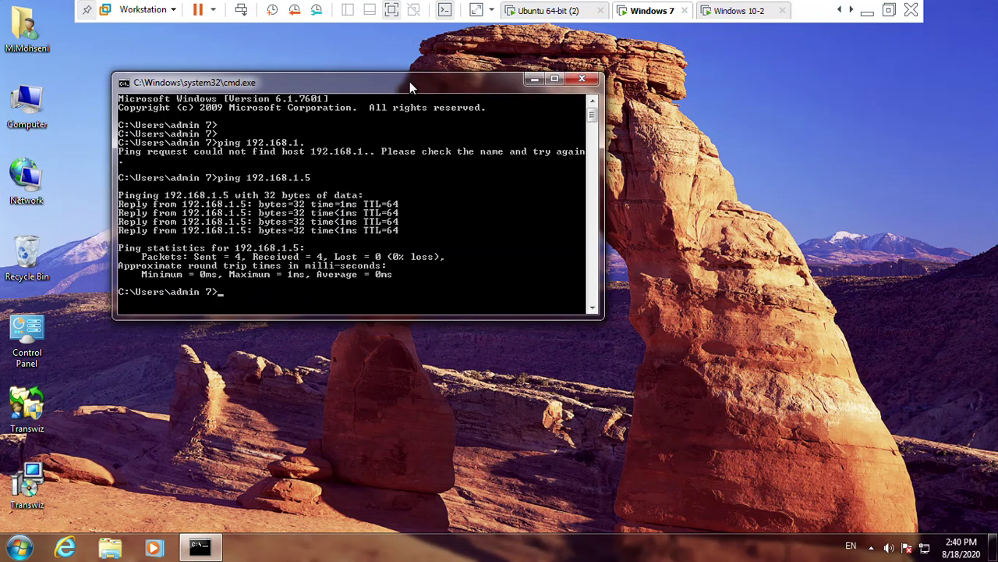
pyautogui.click(526, 80)
# - Switch back to Guacamole and open the rdp-7 connection's settings to review its hostname, port and username
pyautogui.click(867, 10)
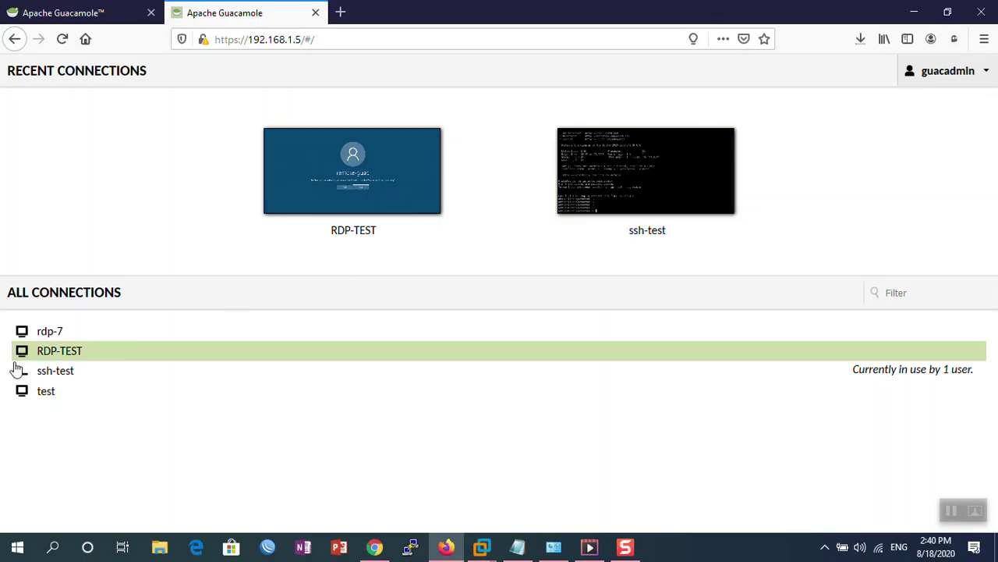
pyautogui.click(980, 70)
pyautogui.click(934, 138)
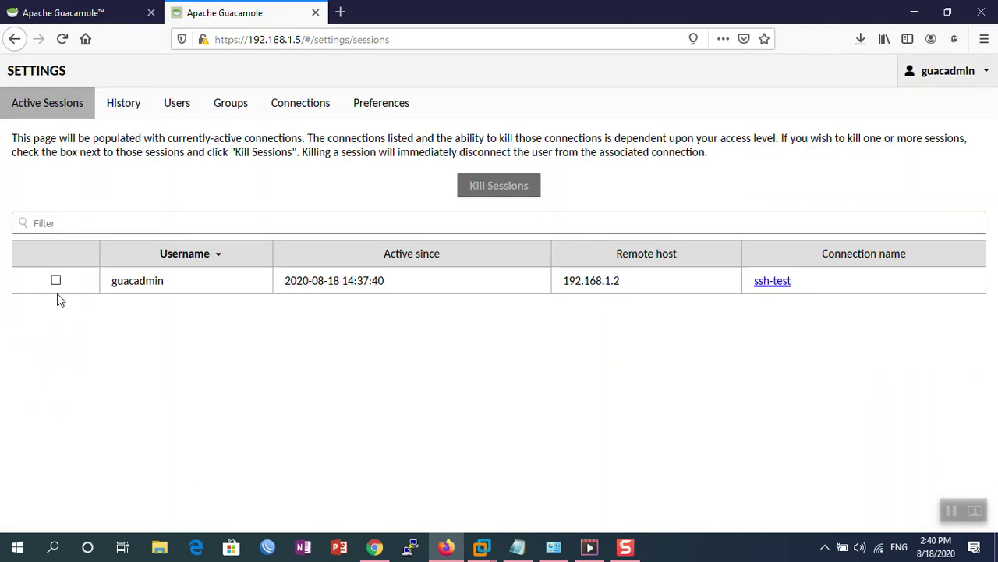
pyautogui.click(275, 113)
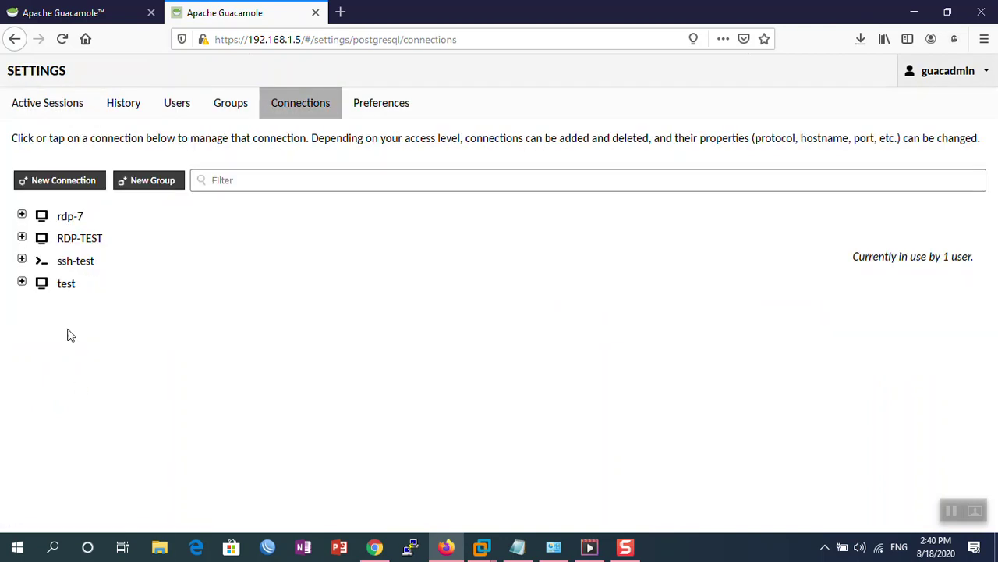
pyautogui.click(71, 222)
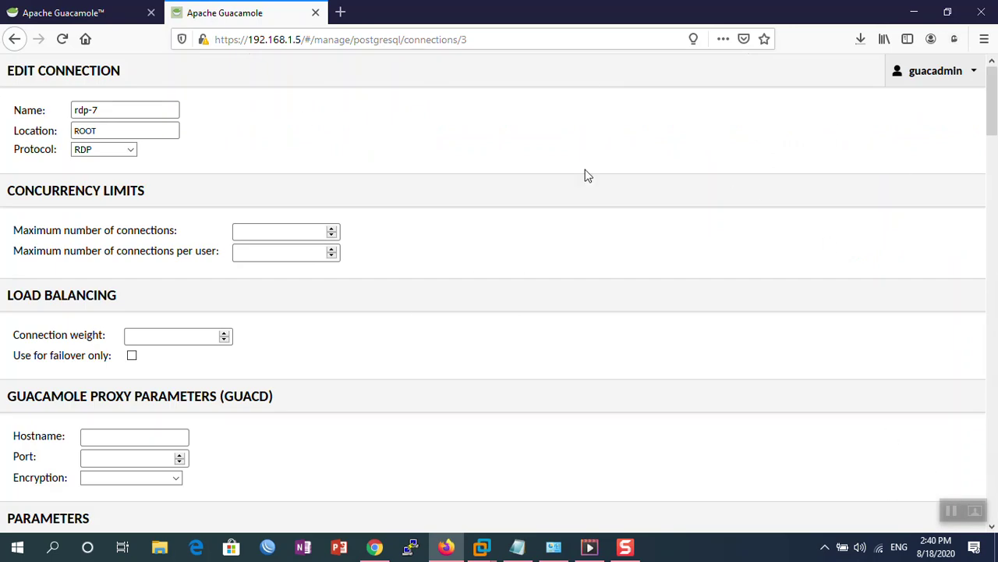
pyautogui.scroll(-5, 388, 221)
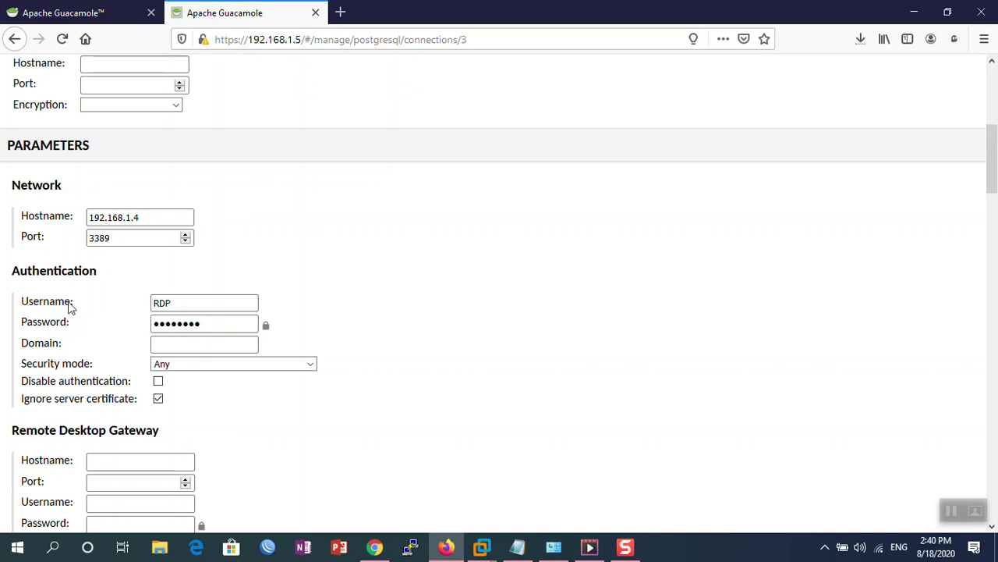
pyautogui.doubleClick(178, 303)
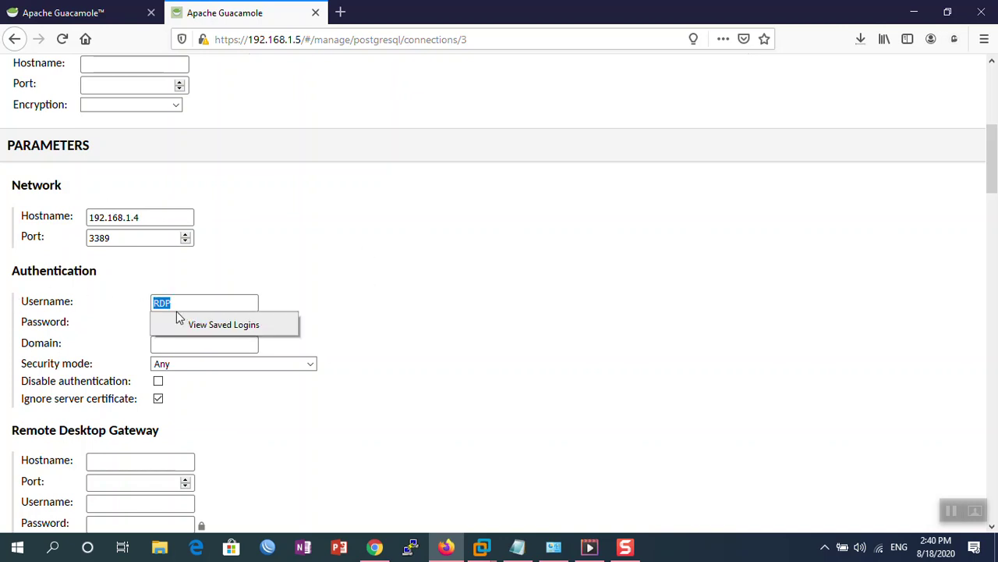
# - Switch to the Windows 7 machine and find the RDP account among the users in Local Users and Groups
pyautogui.moveTo(490, 552)
pyautogui.click(463, 452)
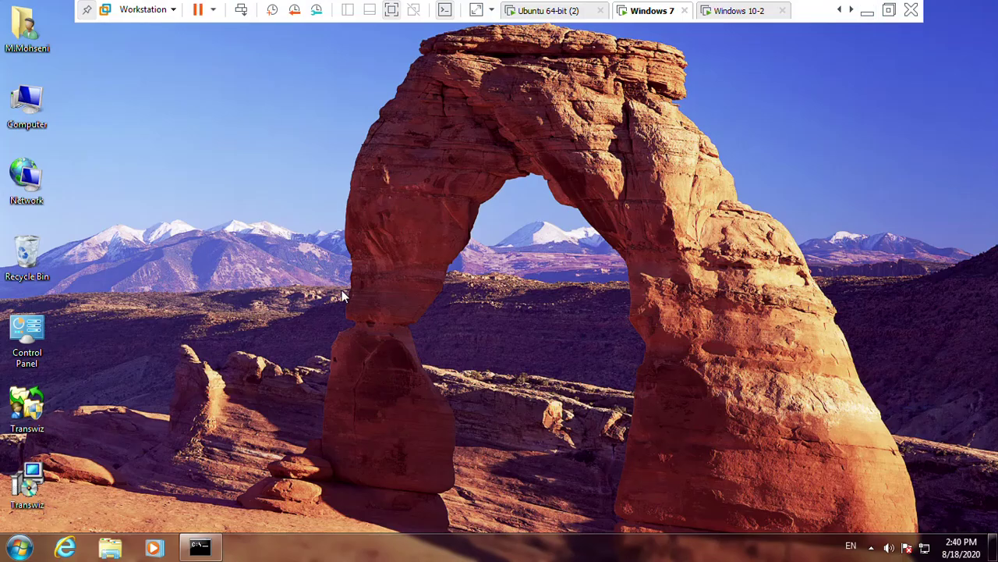
pyautogui.press('super+r')
pyautogui.write('lu')
pyautogui.press('Down')
pyautogui.press('Return')
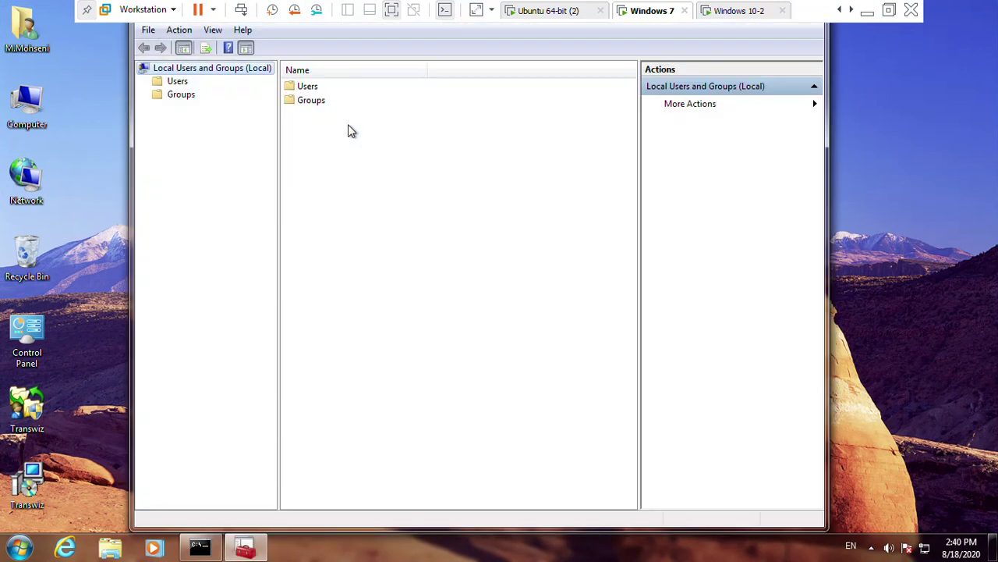
pyautogui.doubleClick(309, 88)
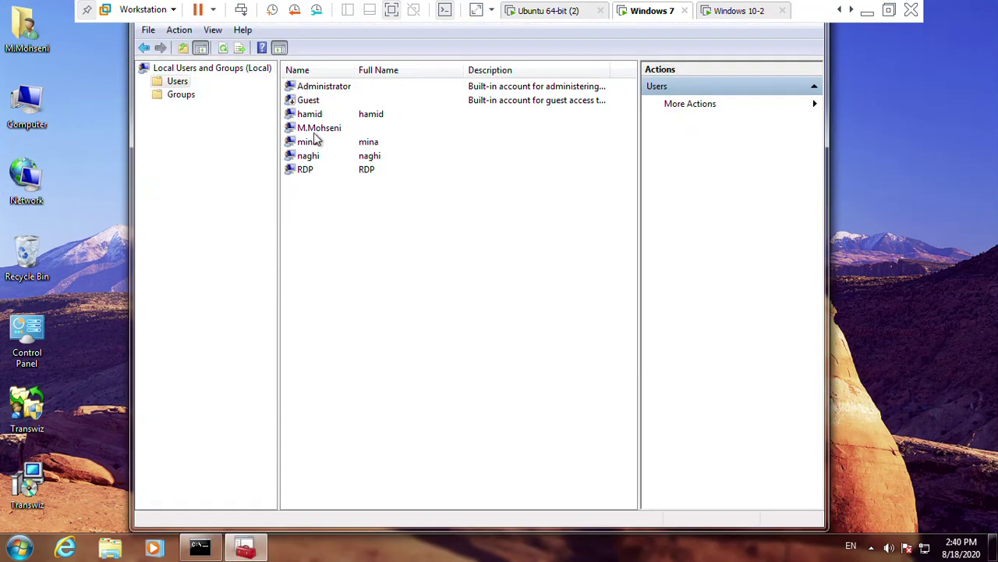
pyautogui.click(306, 171)
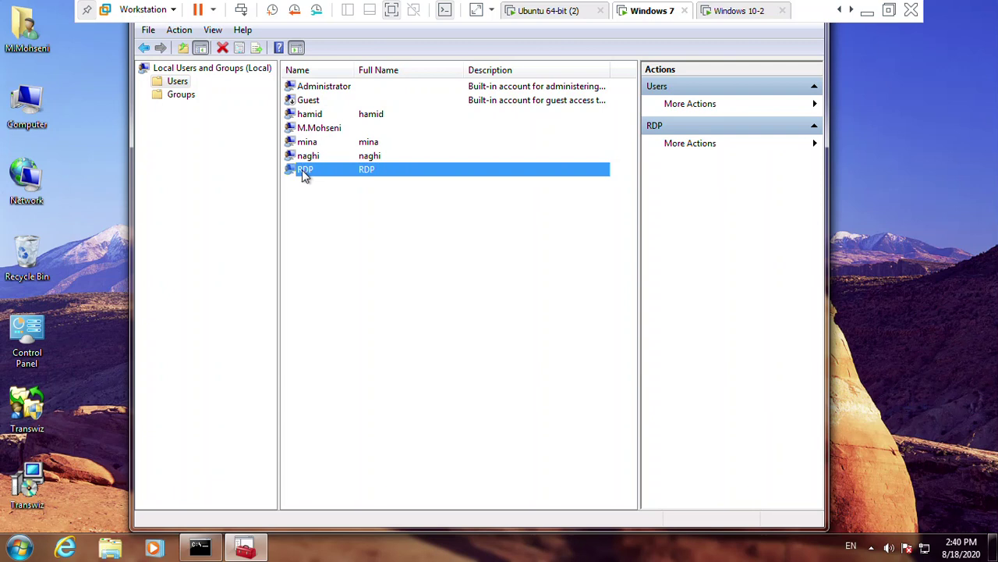
# - Check the members of the Remote Desktop Users group and close its properties
pyautogui.click(181, 95)
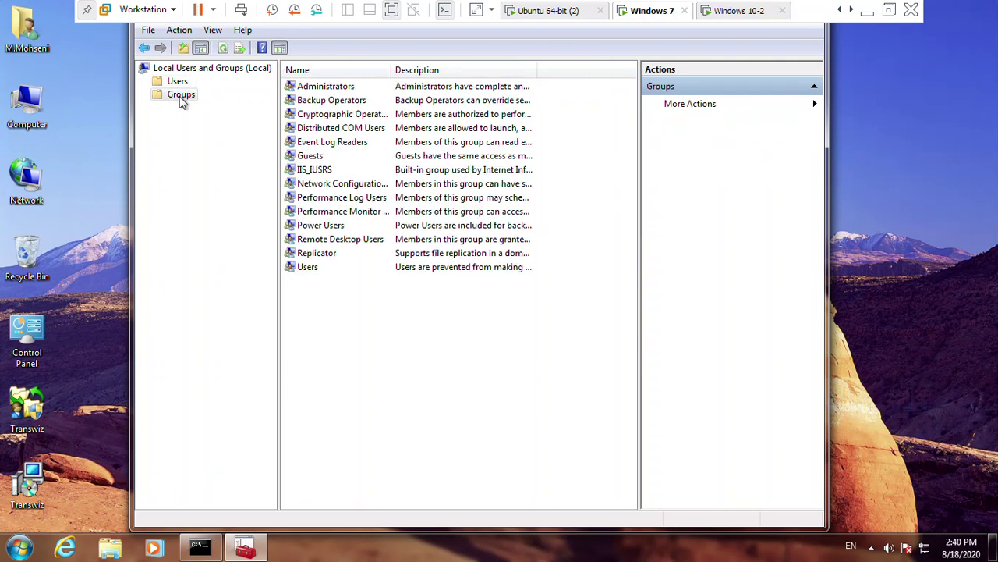
pyautogui.doubleClick(317, 241)
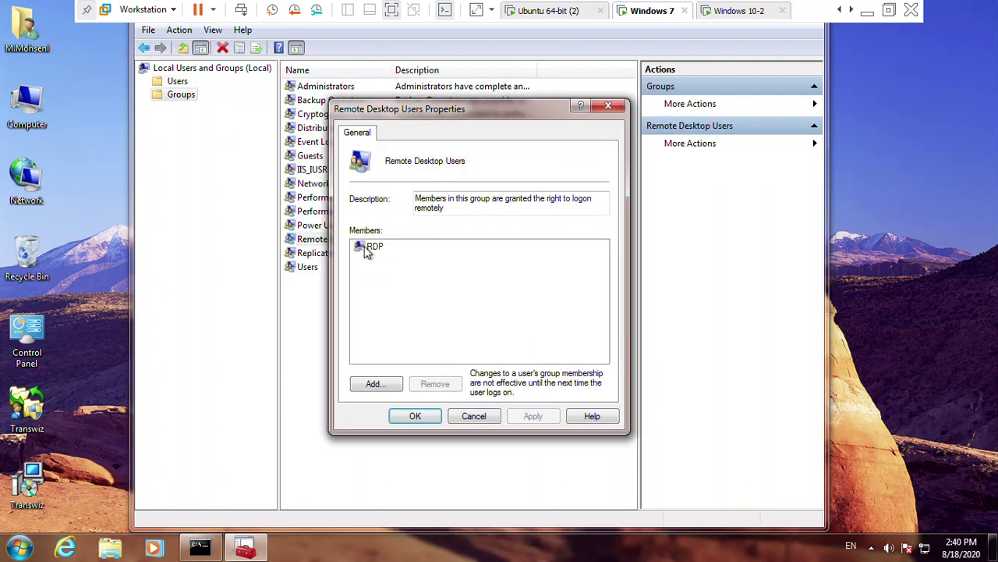
pyautogui.click(397, 415)
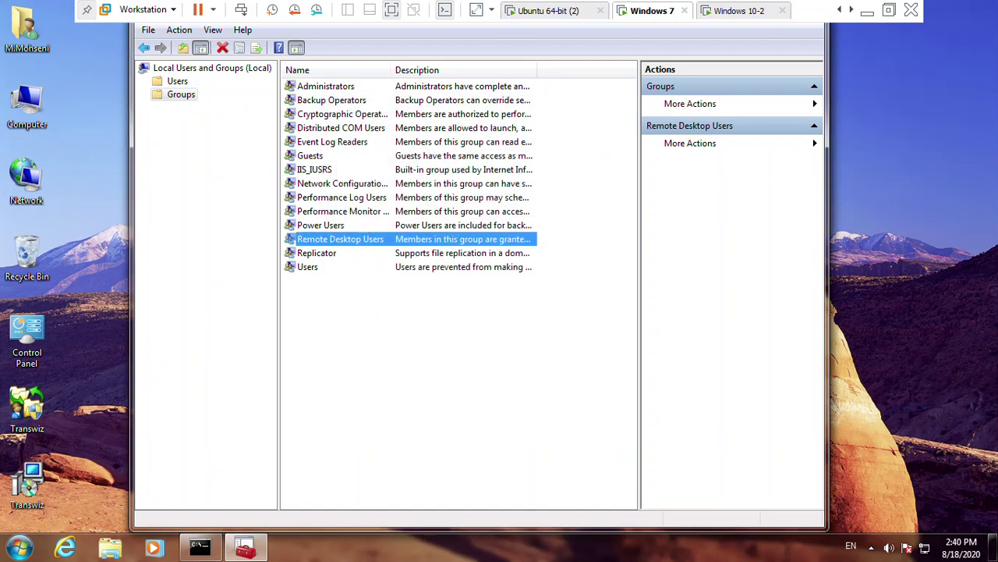
# - Close the Local Users and Groups window on the Windows 7 machine and switch back to Guacamole in the browser
pyautogui.click(81, 11)
pyautogui.hotkey('alt', 'F4')
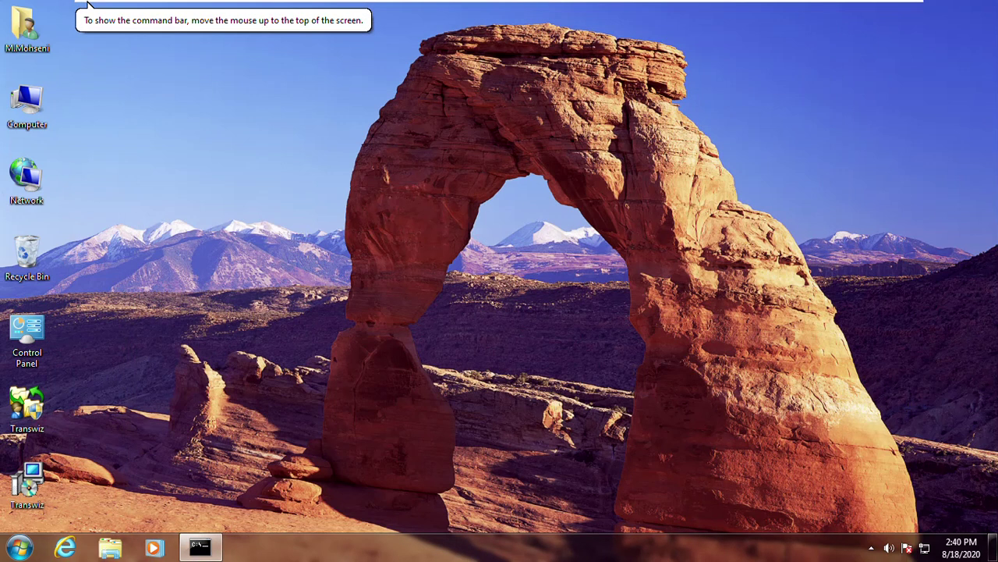
pyautogui.click(86, 10)
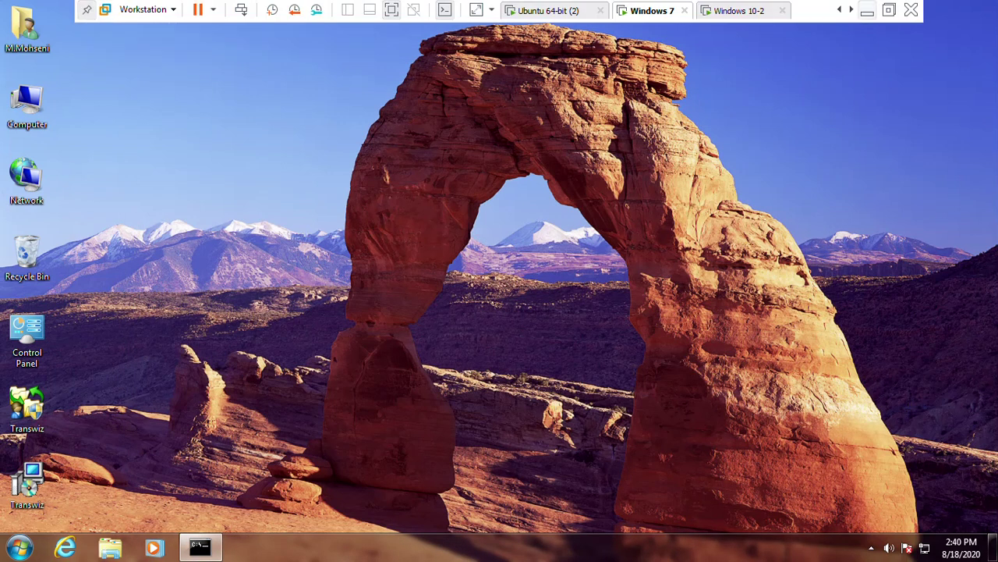
pyautogui.click(866, 11)
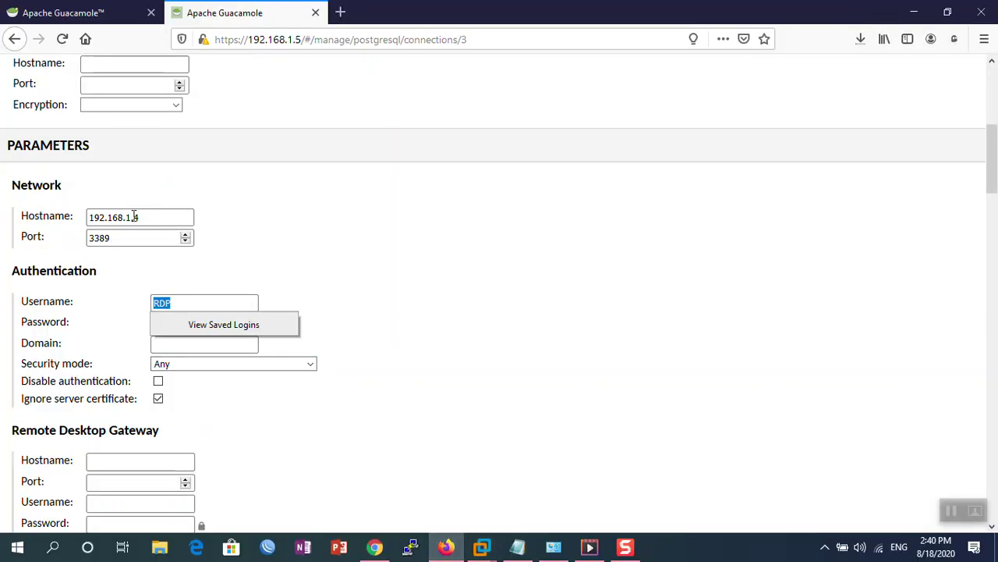
# - Review the rdp-7 connection's remaining parameters, from authentication and gateway through screen recording and SFTP, and return to the connections list
pyautogui.click(430, 343)
pyautogui.scroll(-5, 430, 343)
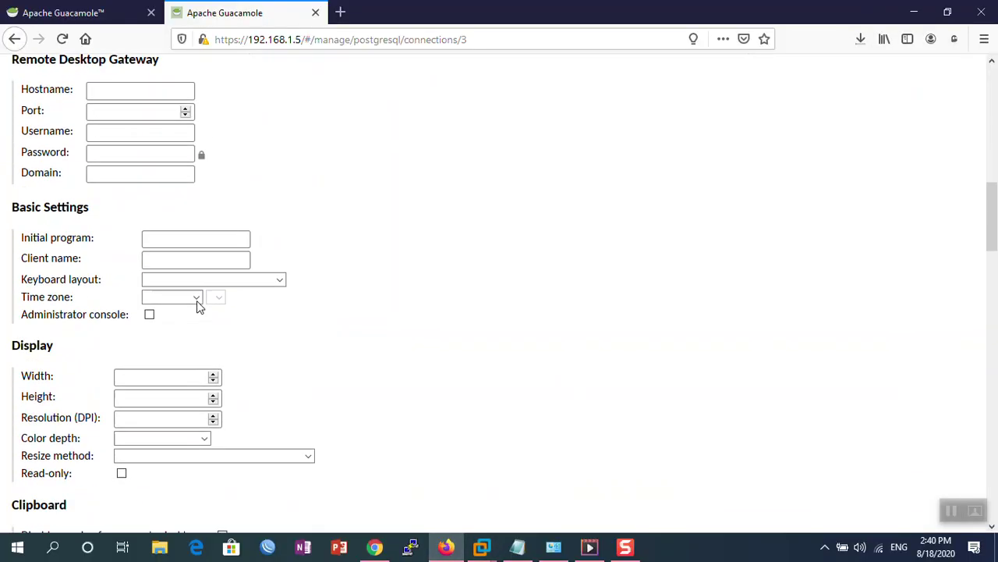
pyautogui.scroll(5, 197, 304)
pyautogui.scroll(-4, 192, 297)
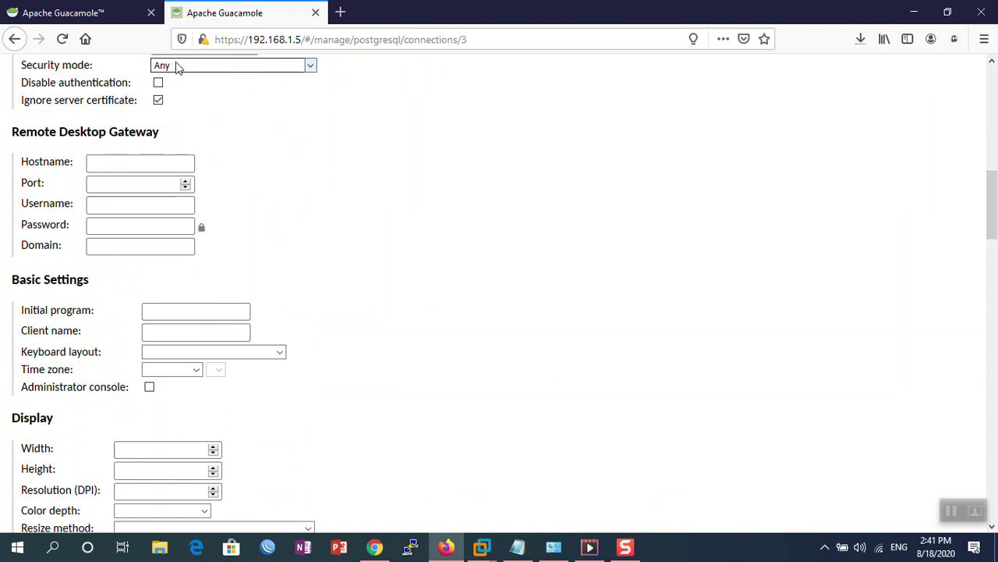
pyautogui.scroll(-15, 247, 270)
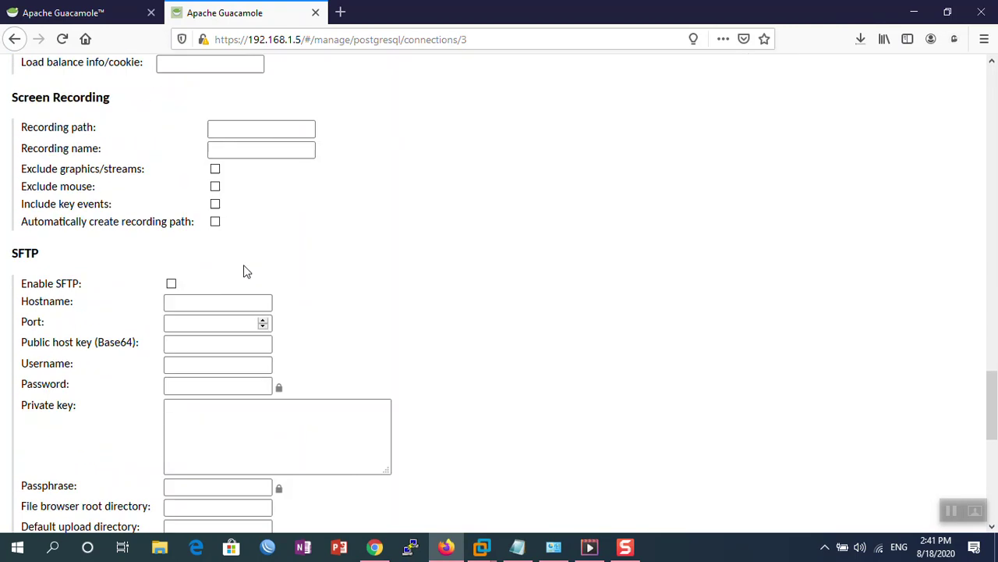
pyautogui.scroll(-10, 245, 272)
pyautogui.click(391, 226)
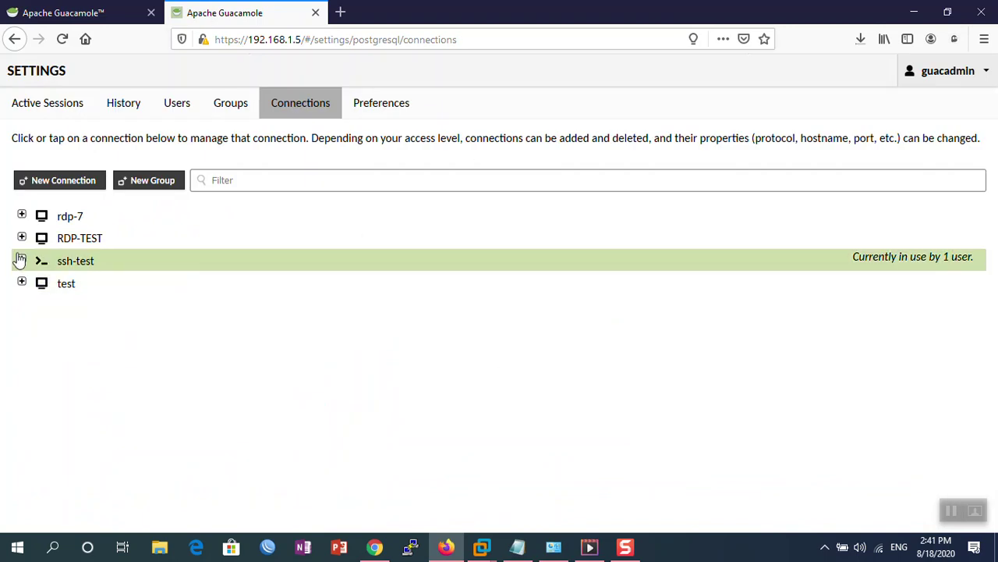
pyautogui.click(69, 216)
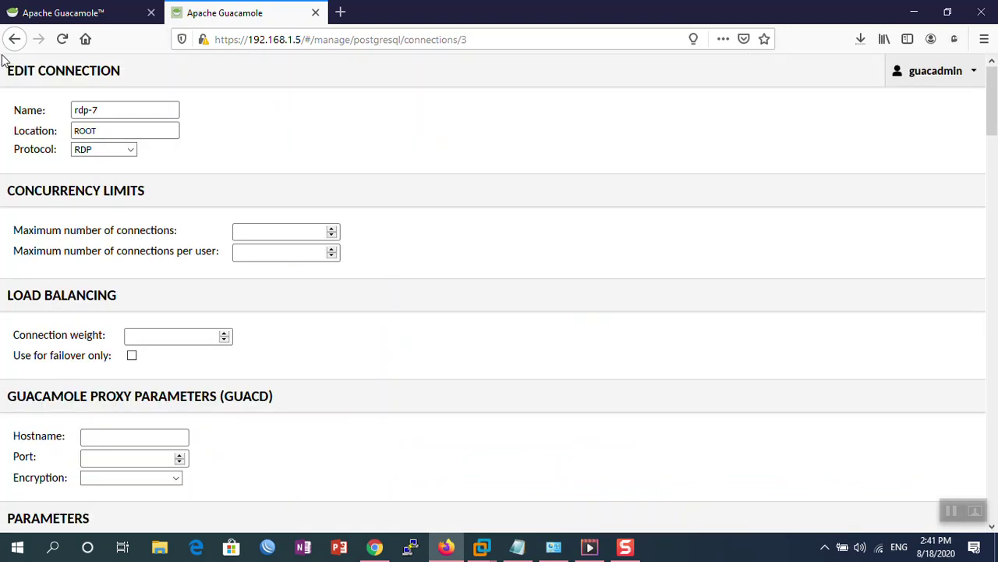
pyautogui.click(11, 39)
# - Launch the rdp-7 connection from Guacamole's home page and agree to disconnect the user currently logged on to the Windows 7 machine
pyautogui.click(983, 73)
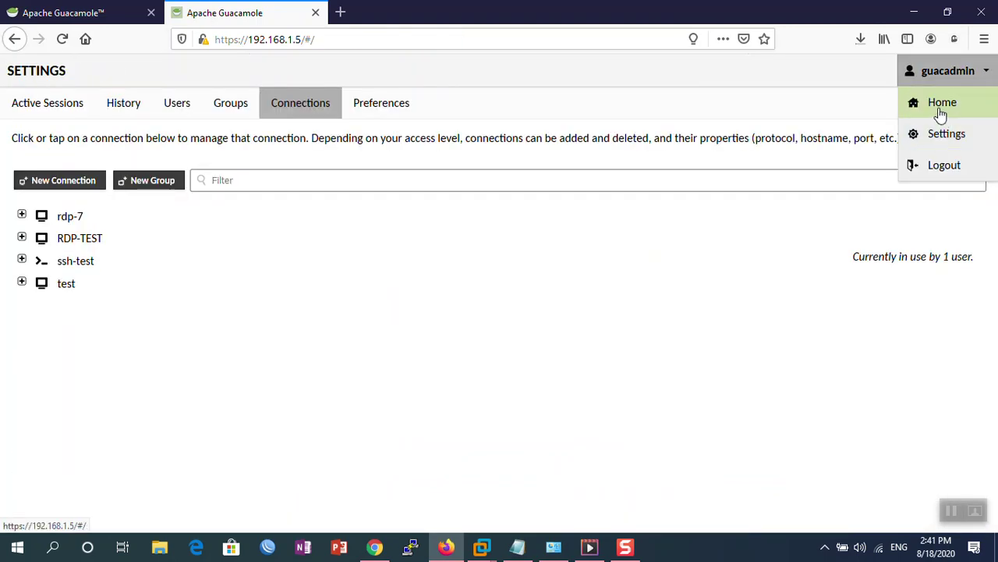
pyautogui.click(941, 114)
pyautogui.click(49, 334)
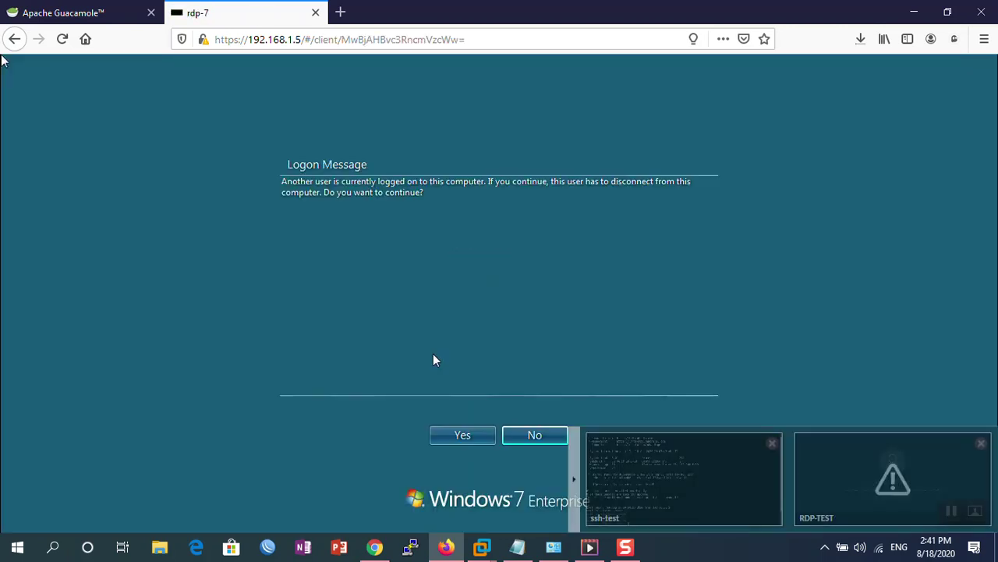
pyautogui.click(461, 435)
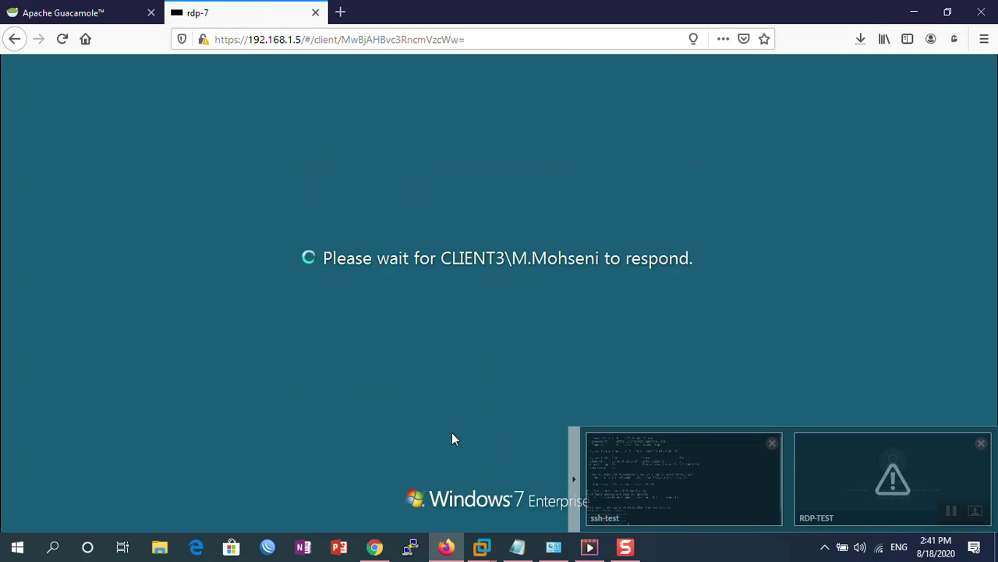